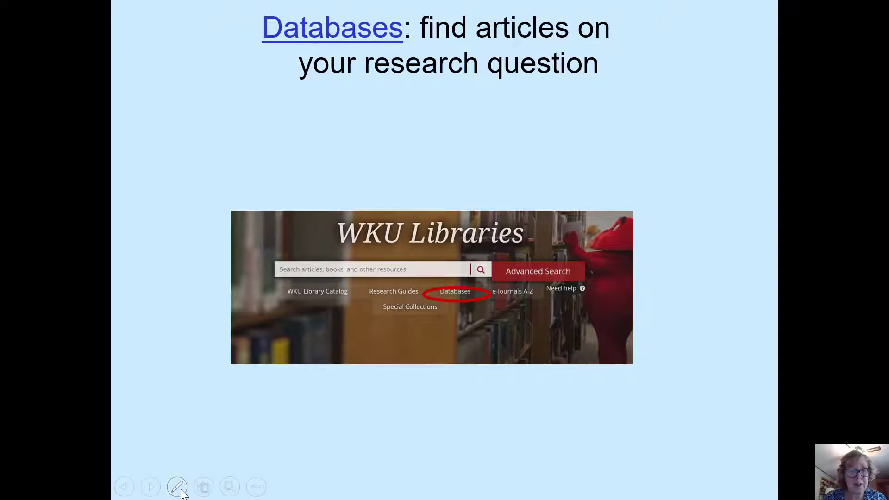
Step: Advance the slideshow from the Databases slide to the 'Reviewing the Literature' cycle slide
{"action": "left_click", "coordinate": [151, 486]}
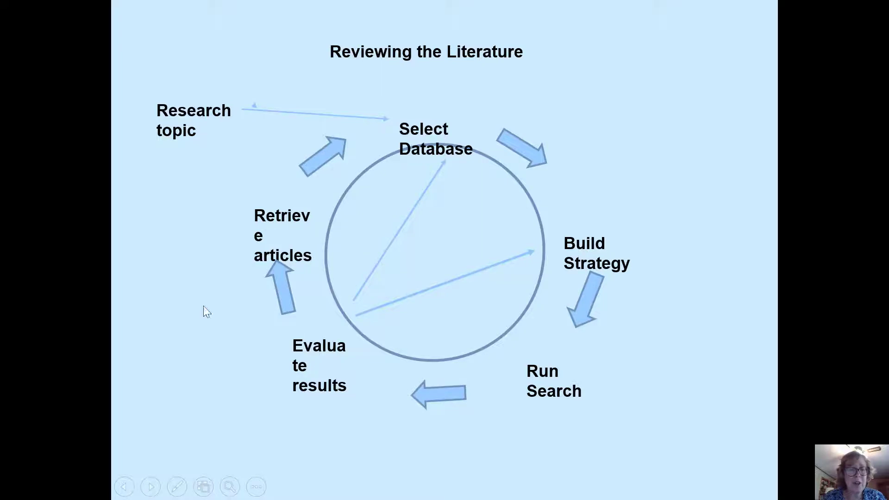
Step: Advance past the research-question slides to the PubMed slide and follow its PubMed link
{"action": "left_click", "coordinate": [151, 487]}
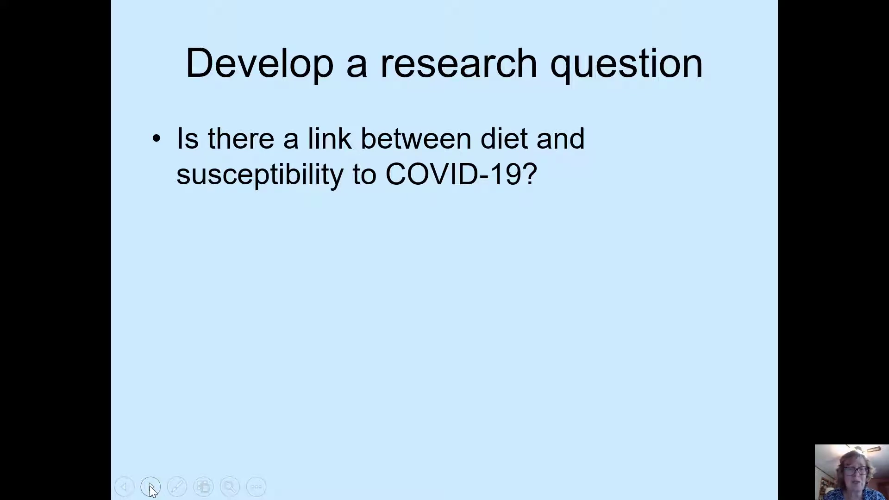
{"action": "left_click", "coordinate": [150, 487]}
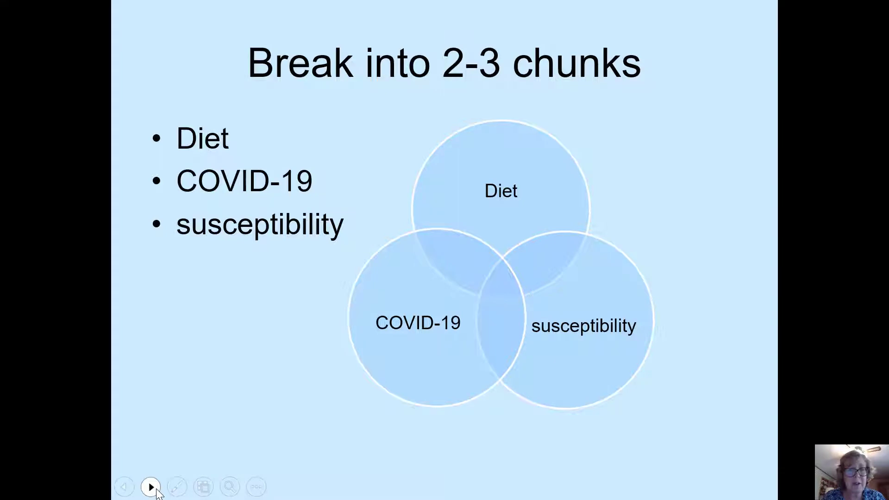
{"action": "left_click", "coordinate": [151, 487]}
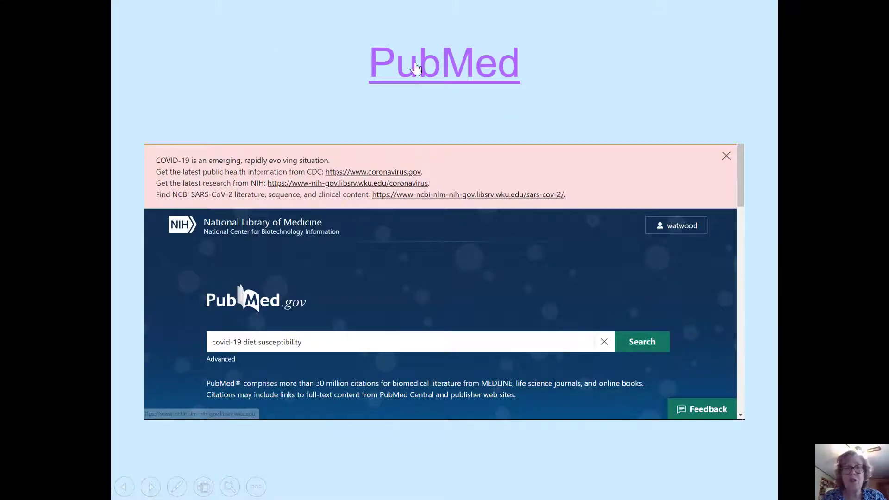
{"action": "left_click", "coordinate": [443, 72]}
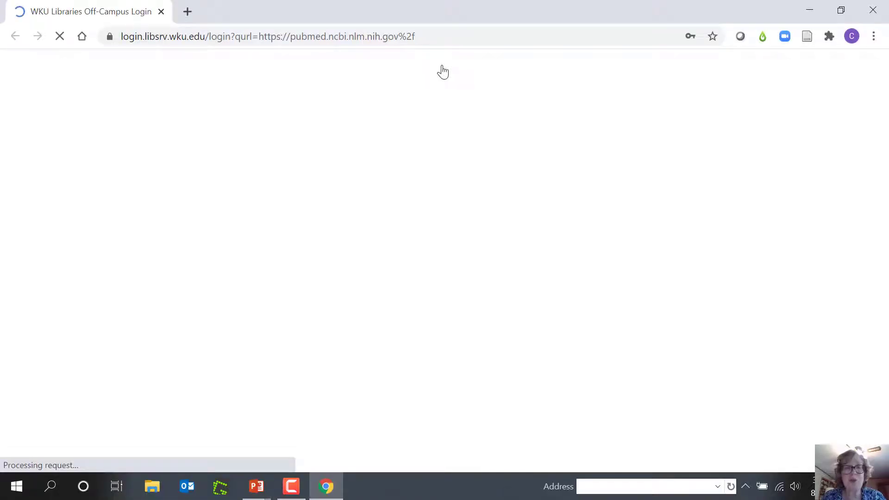
Step: Log in via the library proxy and search PubMed for 'covid-19 susceptibility diet'
{"action": "left_click", "coordinate": [414, 276]}
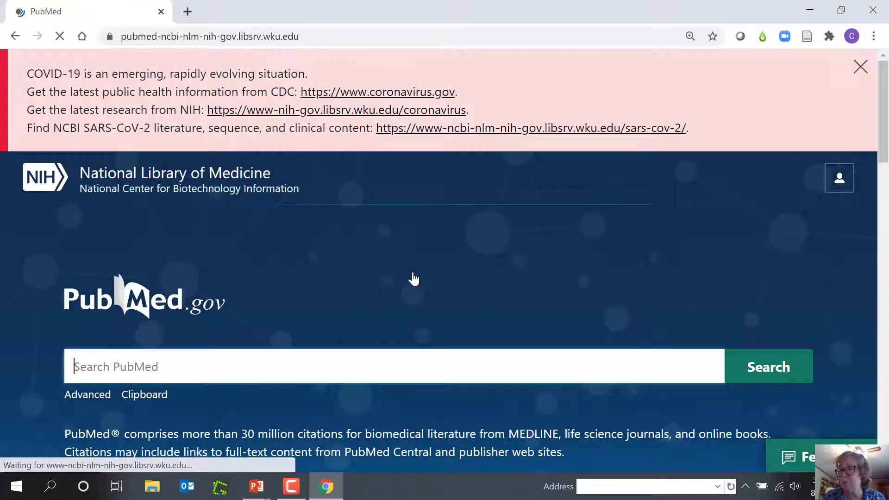
{"action": "left_click", "coordinate": [190, 371]}
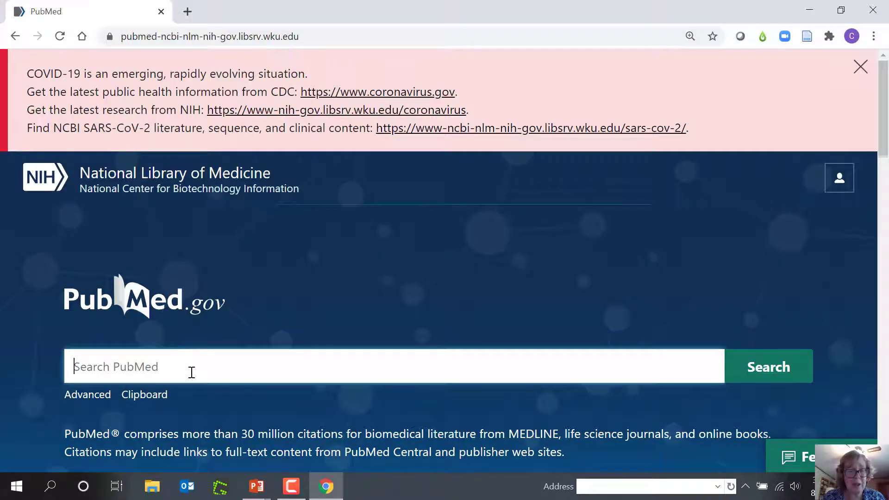
{"action": "type", "text": "covid"}
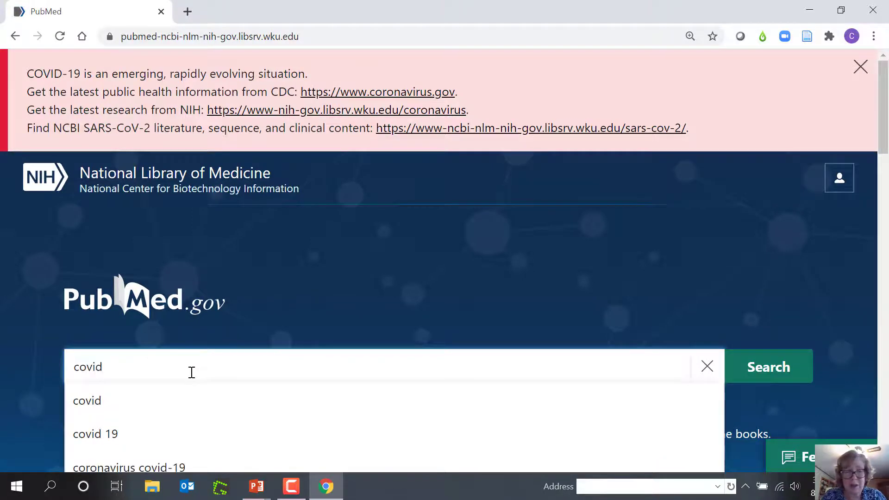
{"action": "type", "text": "-19"}
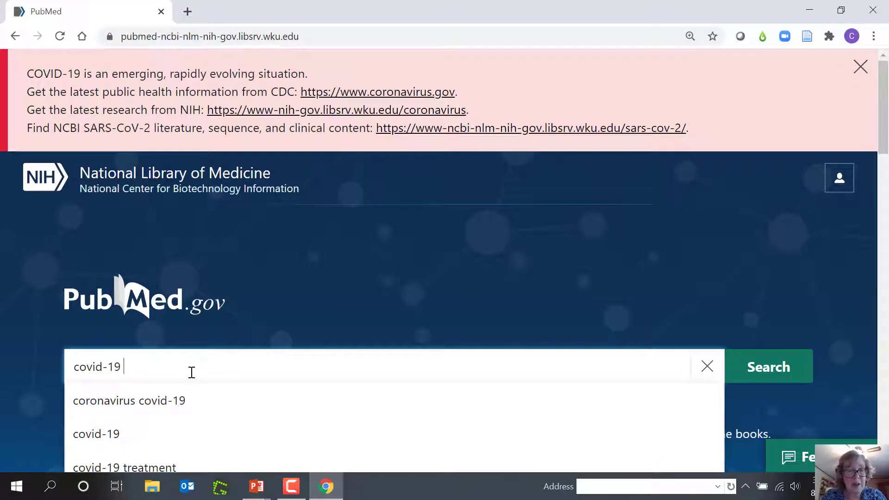
{"action": "type", "text": " suscepti"}
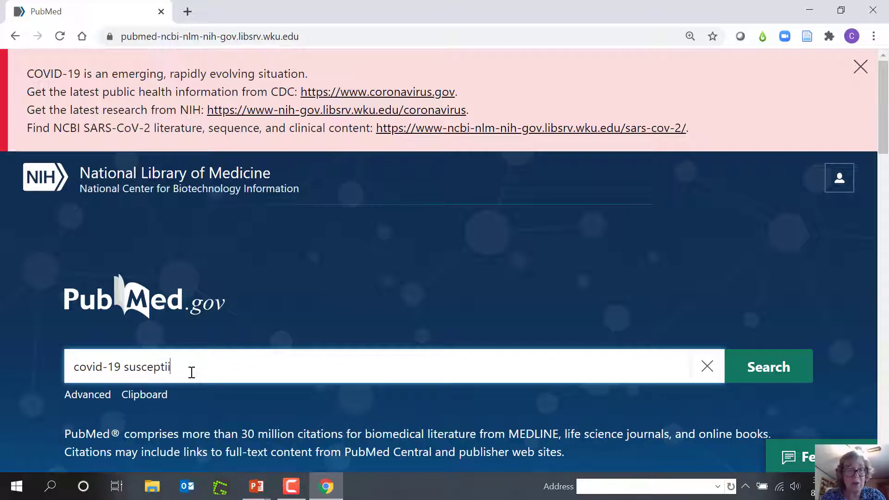
{"action": "type", "text": "bility diest"}
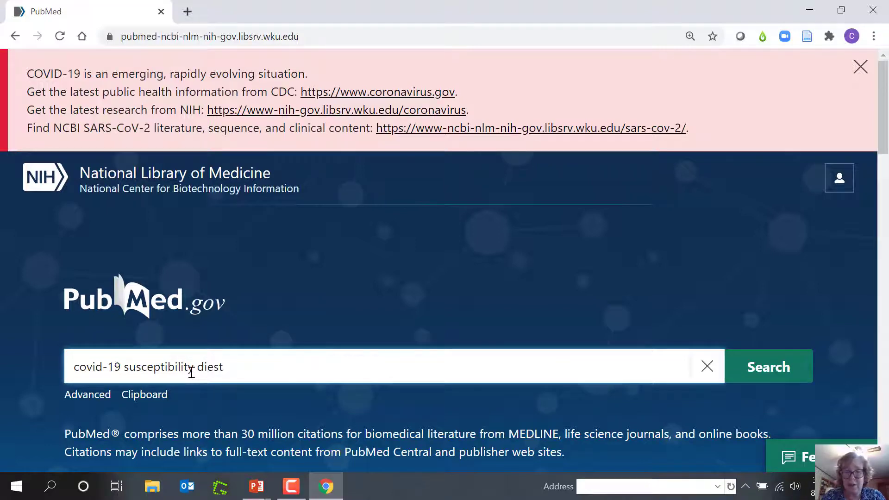
{"action": "key", "text": "BackSpace"}
{"action": "key", "text": "BackSpace"}
{"action": "type", "text": "t"}
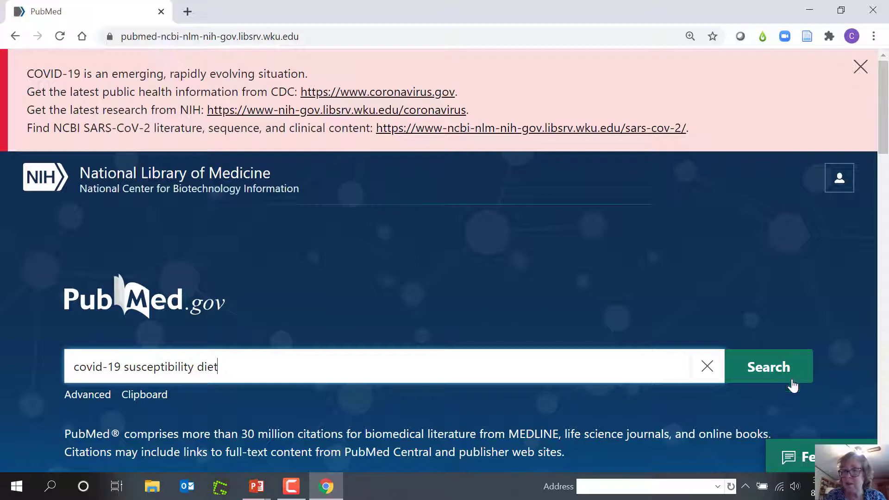
{"action": "left_click", "coordinate": [768, 373]}
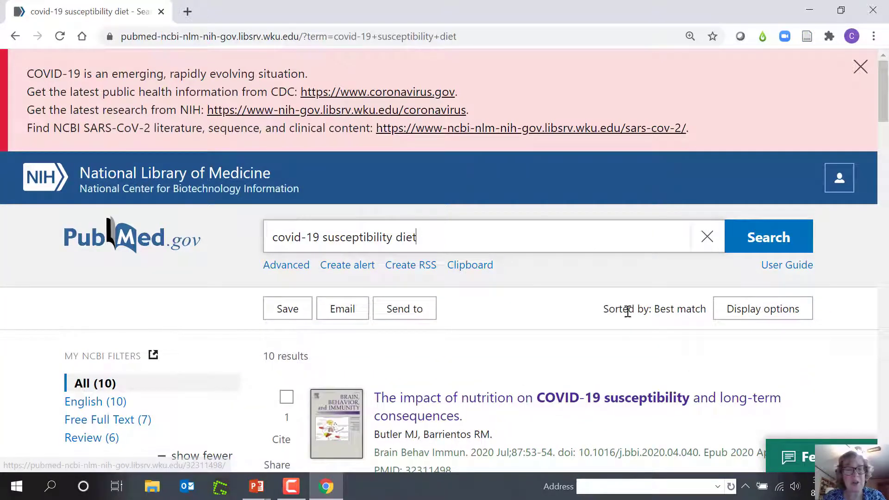
{"action": "scroll", "coordinate": [626, 301], "scroll_direction": "down", "scroll_amount": 1}
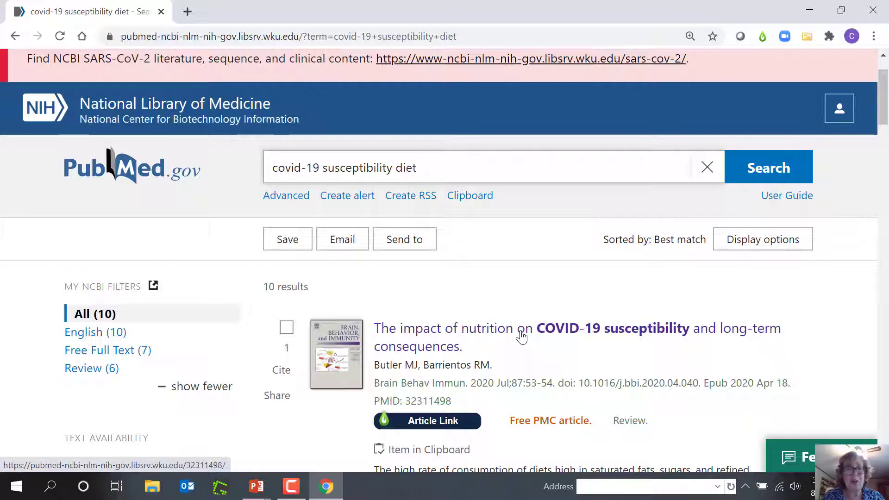
Step: Open the Advanced Search page and scroll down to the search history
{"action": "left_click", "coordinate": [296, 201]}
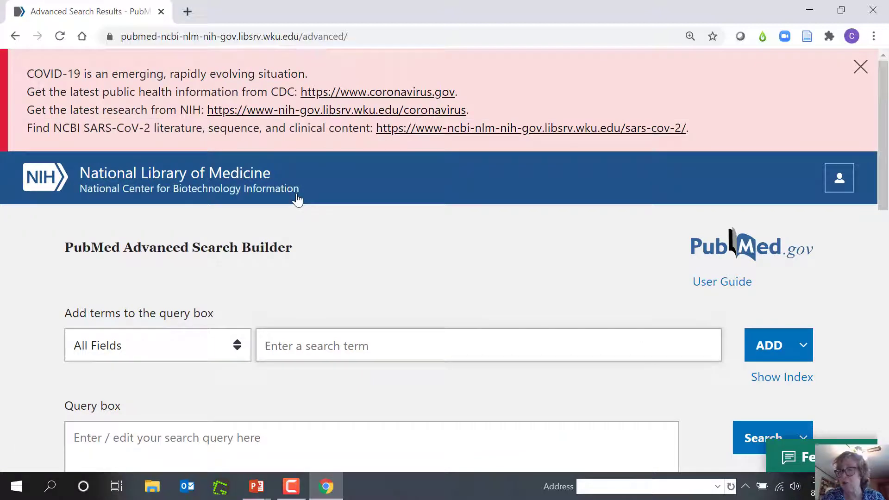
{"action": "scroll", "coordinate": [391, 306], "scroll_direction": "down", "scroll_amount": 7}
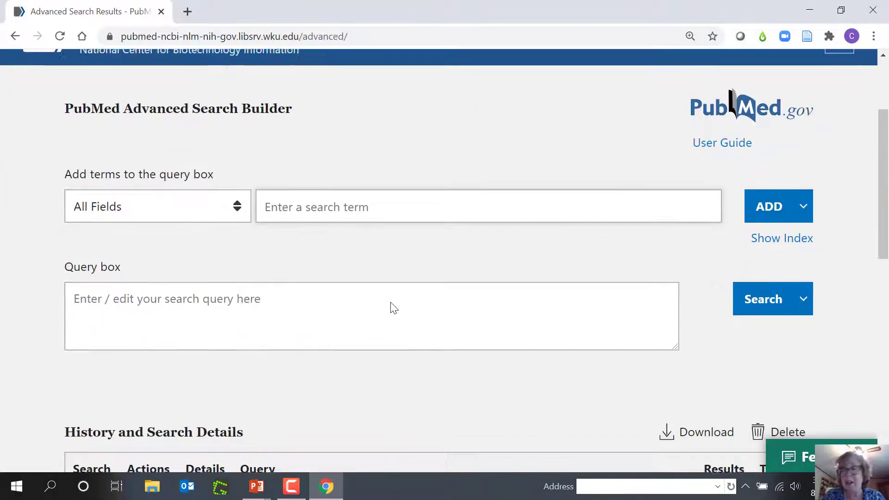
{"action": "scroll", "coordinate": [391, 307], "scroll_direction": "down", "scroll_amount": 2}
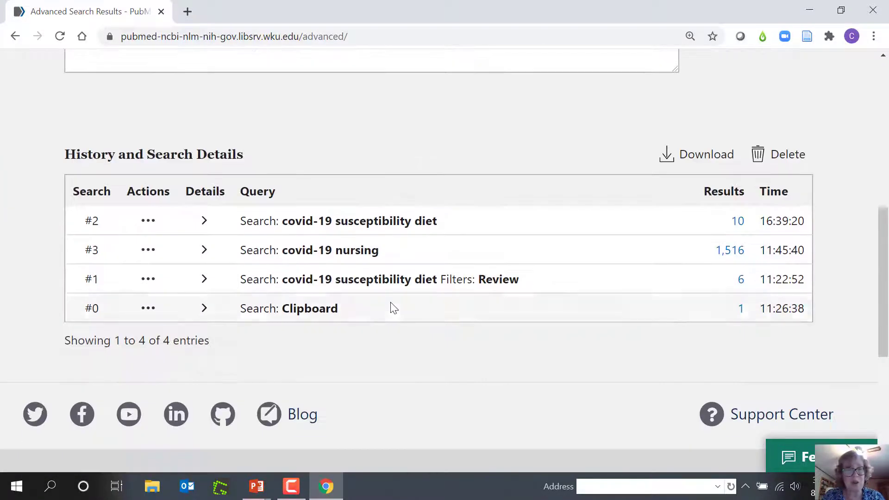
Step: Expand search #2's details to review how covid-19, susceptibility and diet are translated
{"action": "left_click", "coordinate": [205, 221]}
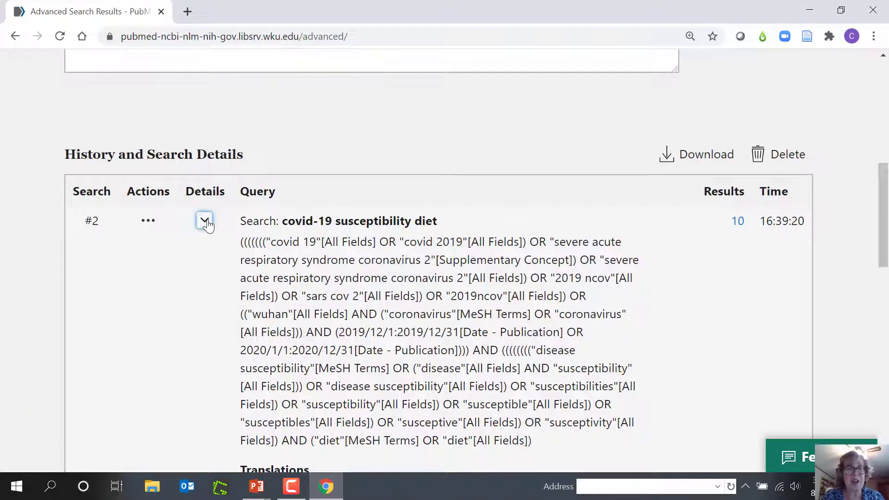
{"action": "scroll", "coordinate": [457, 251], "scroll_direction": "down", "scroll_amount": 3}
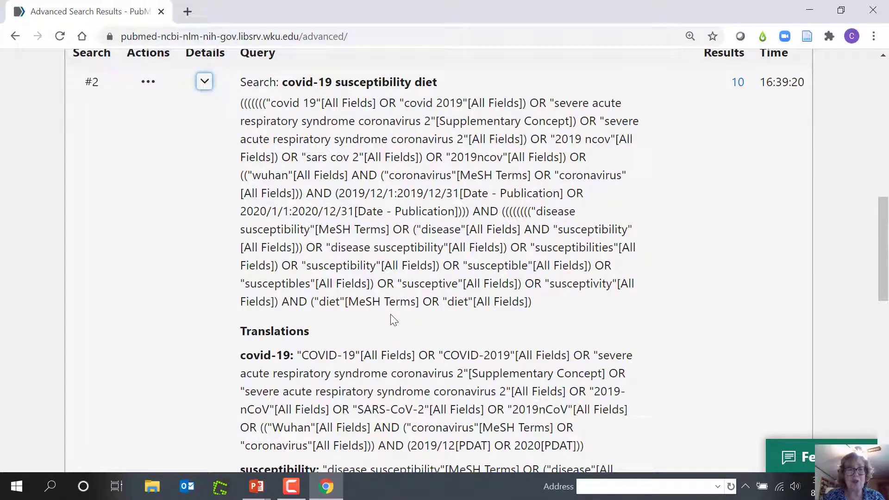
{"action": "scroll", "coordinate": [434, 299], "scroll_direction": "down", "scroll_amount": 4}
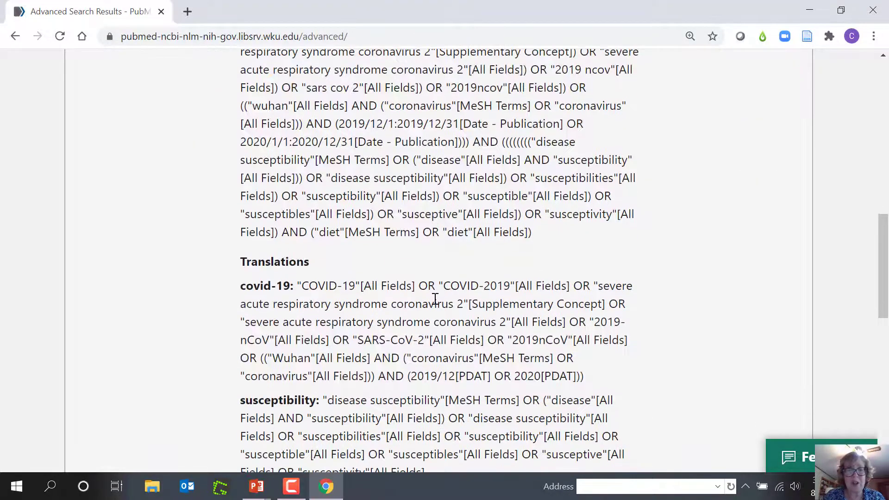
{"action": "scroll", "coordinate": [435, 370], "scroll_direction": "up", "scroll_amount": 5}
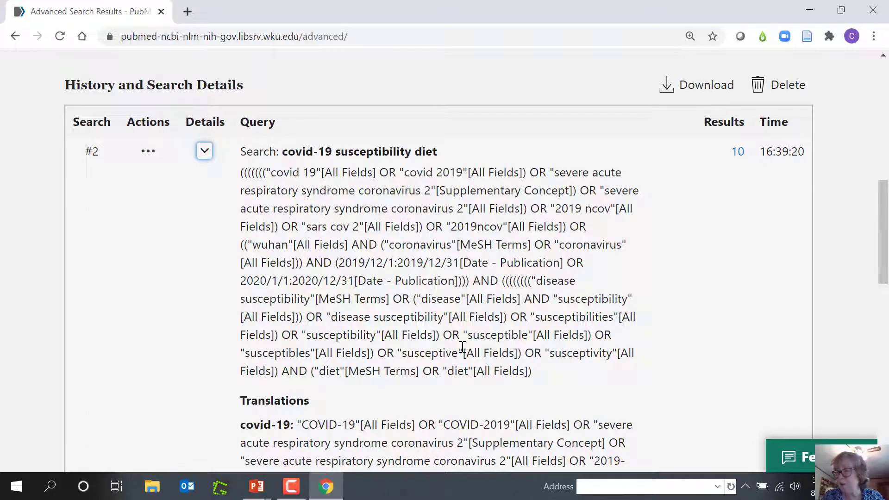
{"action": "scroll", "coordinate": [462, 346], "scroll_direction": "down", "scroll_amount": 1}
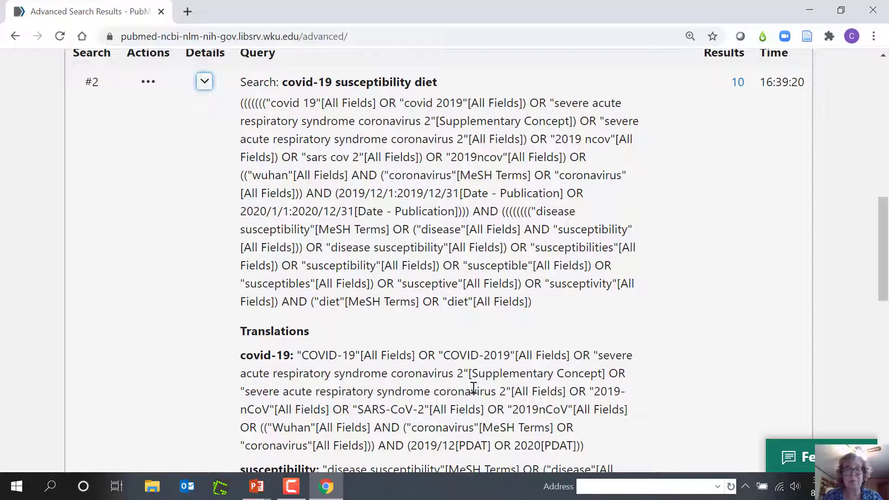
{"action": "scroll", "coordinate": [473, 386], "scroll_direction": "down", "scroll_amount": 1}
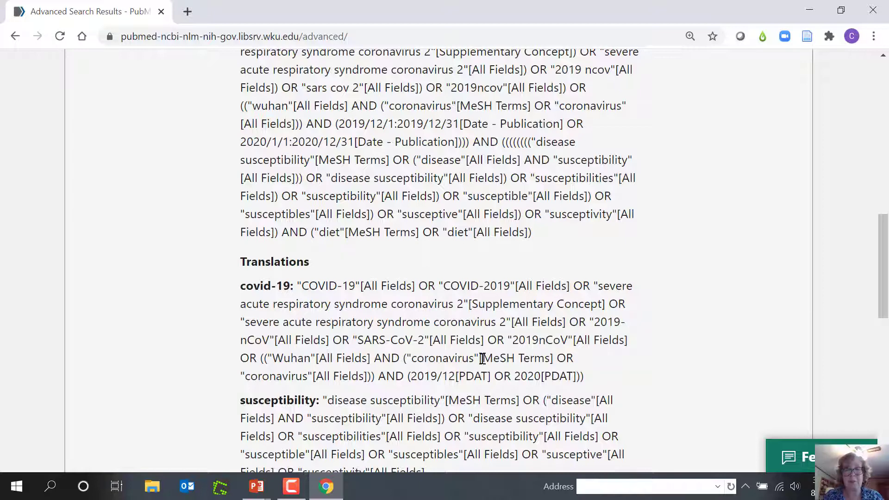
{"action": "scroll", "coordinate": [431, 442], "scroll_direction": "down", "scroll_amount": 1}
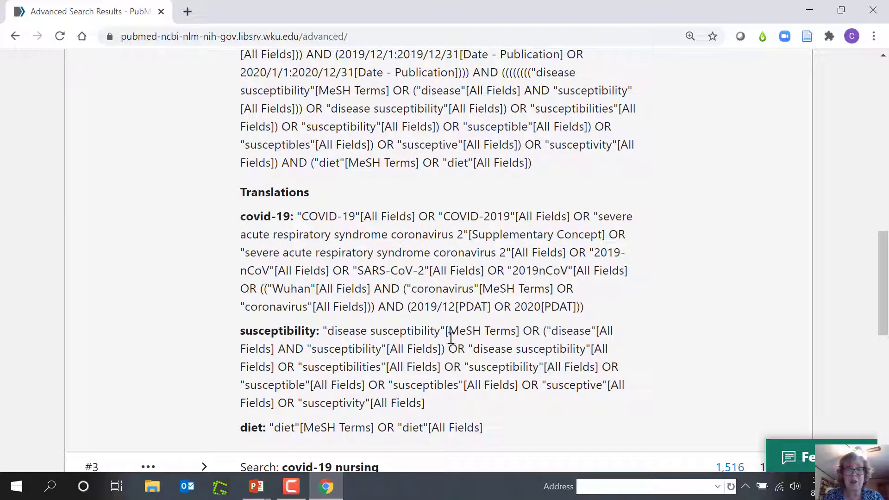
{"action": "scroll", "coordinate": [468, 353], "scroll_direction": "down", "scroll_amount": 1}
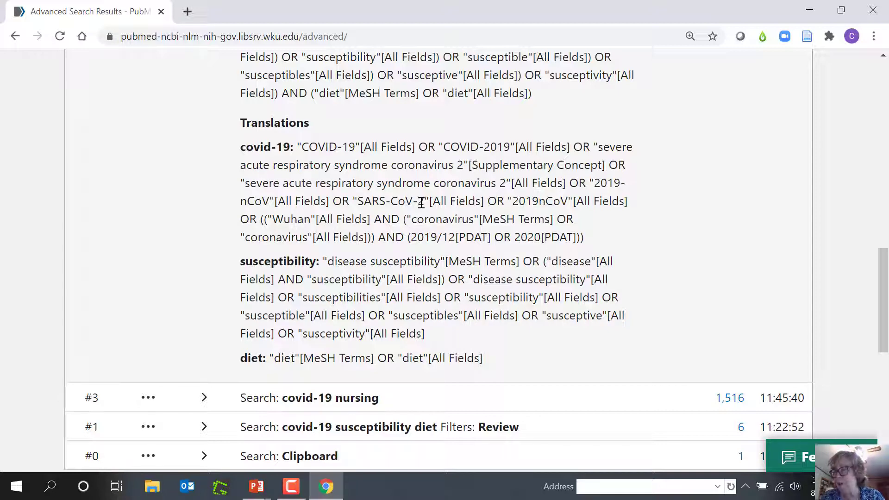
{"action": "scroll", "coordinate": [422, 203], "scroll_direction": "down", "scroll_amount": 1}
{"action": "scroll", "coordinate": [422, 203], "scroll_direction": "up", "scroll_amount": 6}
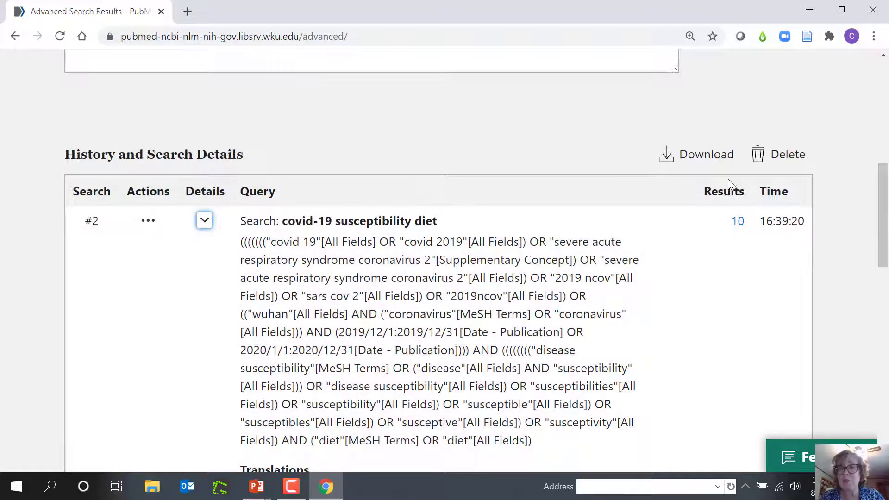
Step: Open search #2's 10 results and scroll through the article list
{"action": "left_click", "coordinate": [738, 221]}
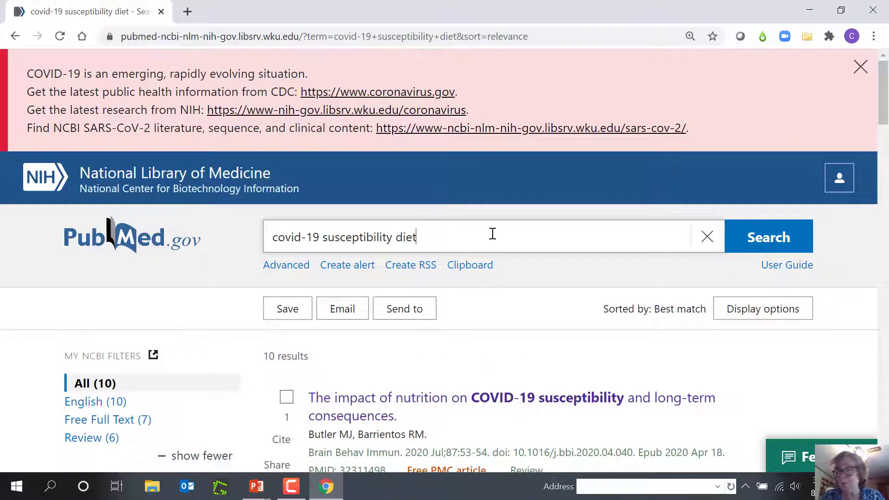
{"action": "scroll", "coordinate": [486, 233], "scroll_direction": "down", "scroll_amount": 2}
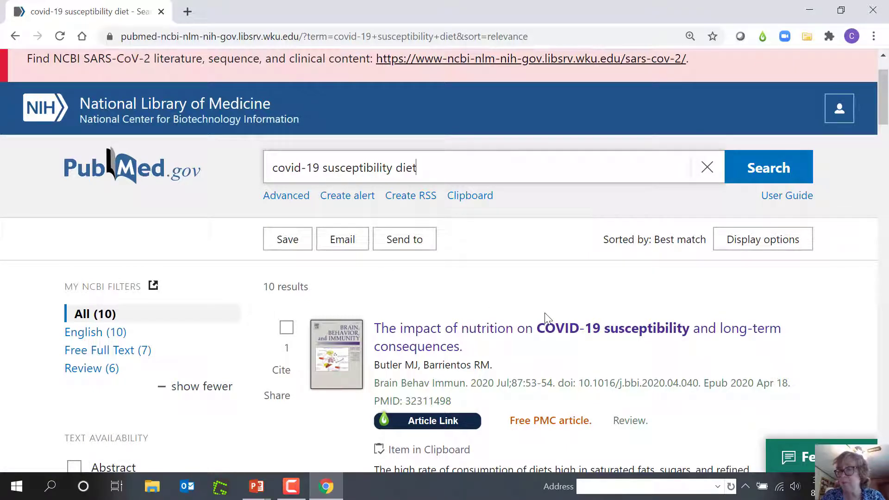
{"action": "scroll", "coordinate": [547, 317], "scroll_direction": "down", "scroll_amount": 1}
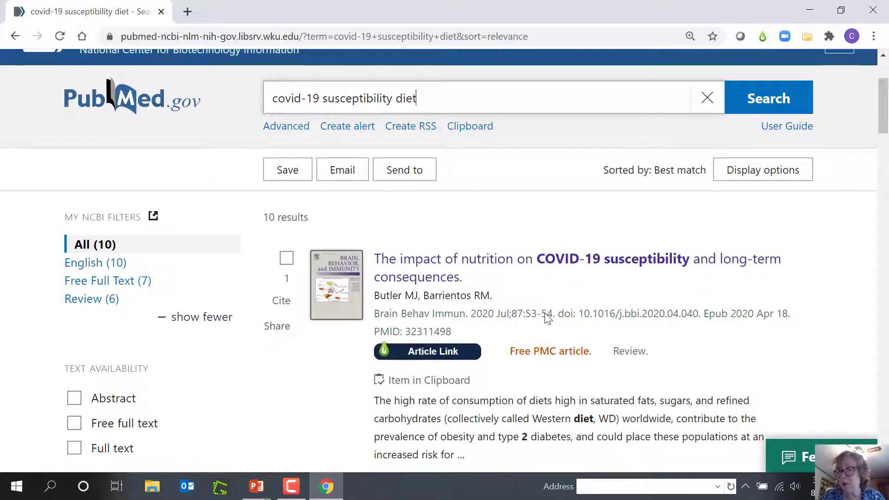
{"action": "scroll", "coordinate": [546, 318], "scroll_direction": "down", "scroll_amount": 2}
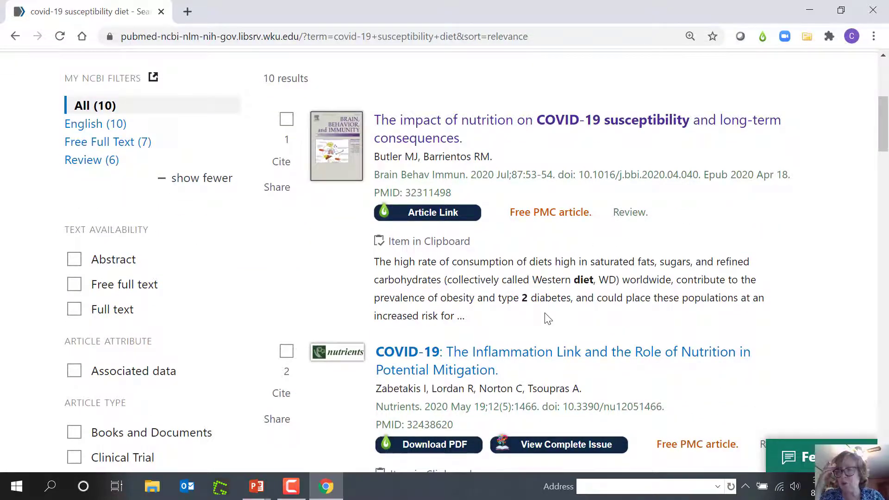
{"action": "scroll", "coordinate": [548, 318], "scroll_direction": "down", "scroll_amount": 1}
{"action": "scroll", "coordinate": [547, 318], "scroll_direction": "down", "scroll_amount": 2}
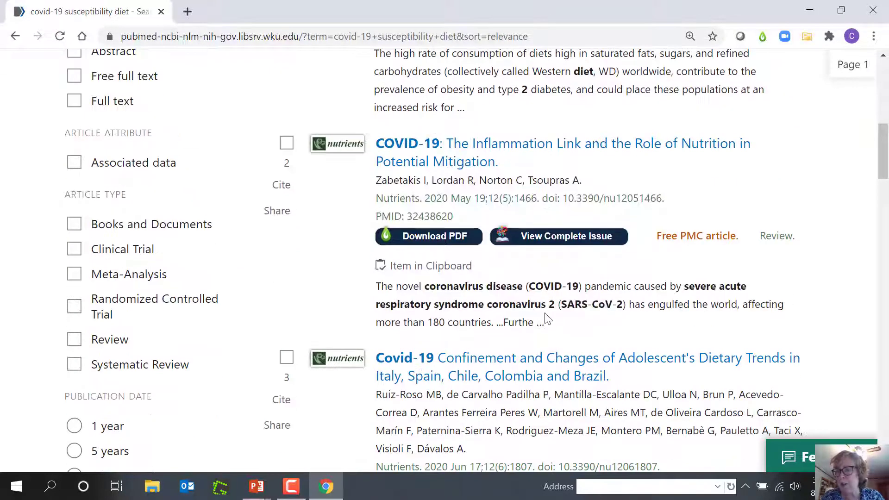
{"action": "scroll", "coordinate": [546, 319], "scroll_direction": "down", "scroll_amount": 3}
{"action": "scroll", "coordinate": [546, 320], "scroll_direction": "down", "scroll_amount": 2}
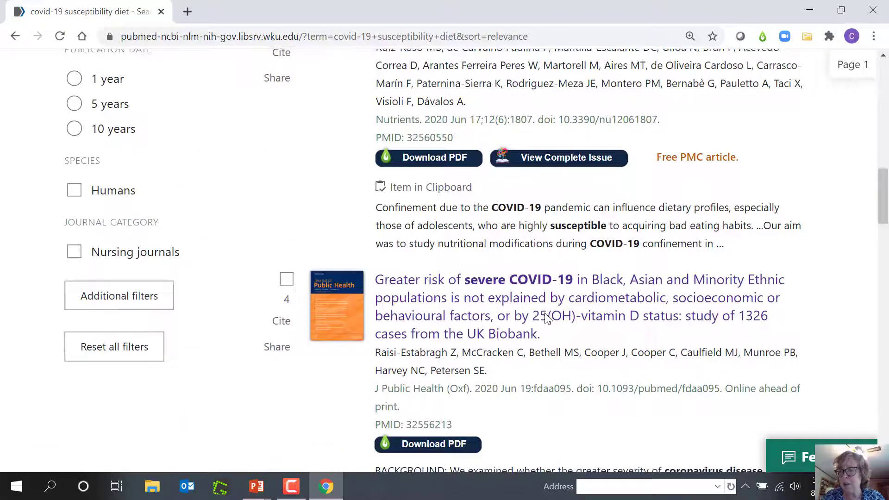
{"action": "scroll", "coordinate": [547, 320], "scroll_direction": "up", "scroll_amount": 1}
{"action": "scroll", "coordinate": [546, 319], "scroll_direction": "up", "scroll_amount": 7}
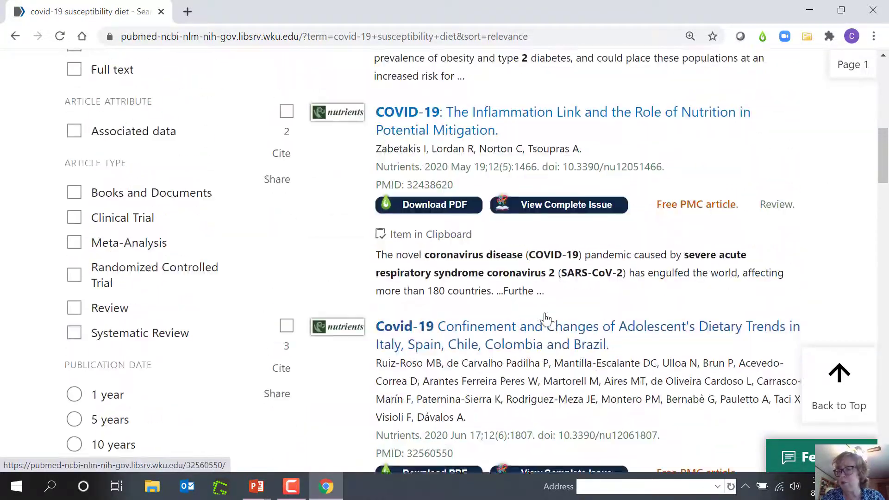
{"action": "scroll", "coordinate": [546, 313], "scroll_direction": "up", "scroll_amount": 2}
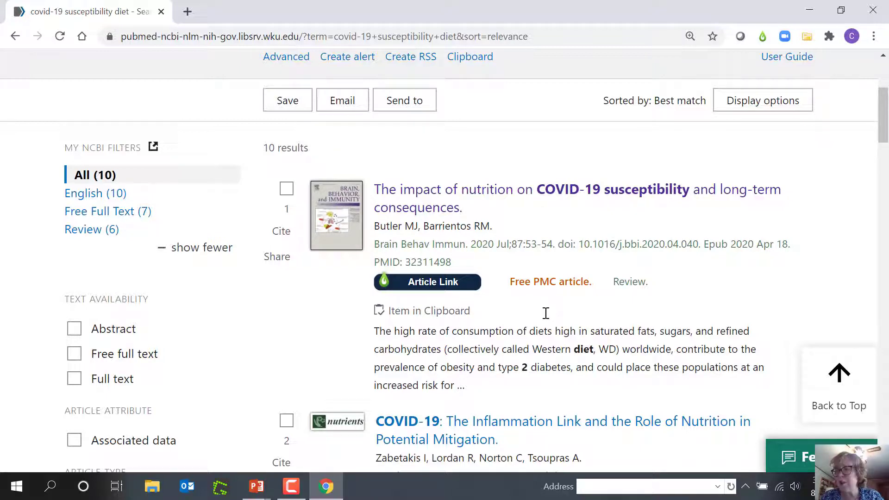
Step: Scroll the results page to review text availability, article type and publication date filters
{"action": "scroll", "coordinate": [515, 334], "scroll_direction": "down", "scroll_amount": 1}
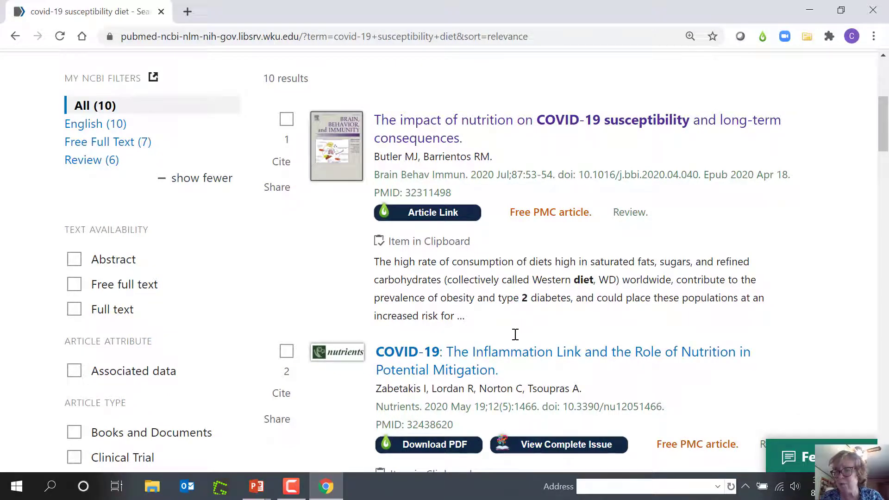
{"action": "scroll", "coordinate": [515, 334], "scroll_direction": "up", "scroll_amount": 1}
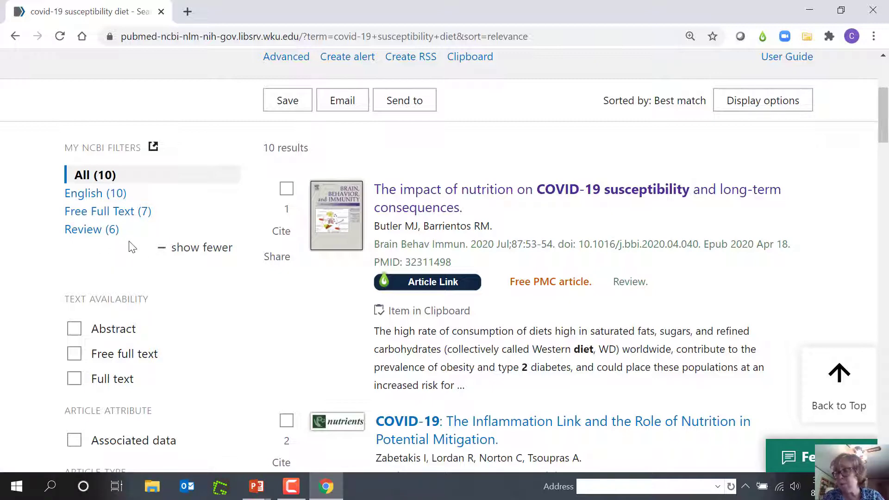
{"action": "scroll", "coordinate": [131, 246], "scroll_direction": "down", "scroll_amount": 1}
{"action": "scroll", "coordinate": [131, 246], "scroll_direction": "down", "scroll_amount": 1}
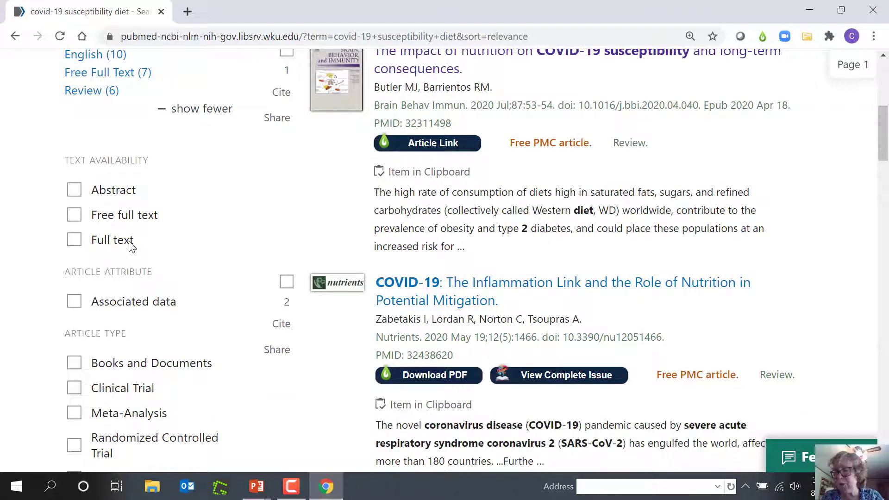
{"action": "scroll", "coordinate": [131, 247], "scroll_direction": "down", "scroll_amount": 1}
{"action": "scroll", "coordinate": [131, 247], "scroll_direction": "down", "scroll_amount": 1}
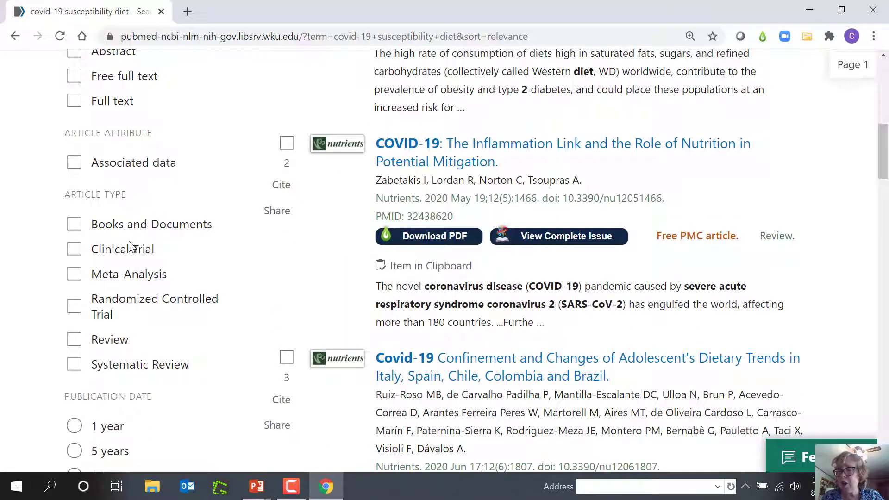
{"action": "scroll", "coordinate": [131, 247], "scroll_direction": "down", "scroll_amount": 2}
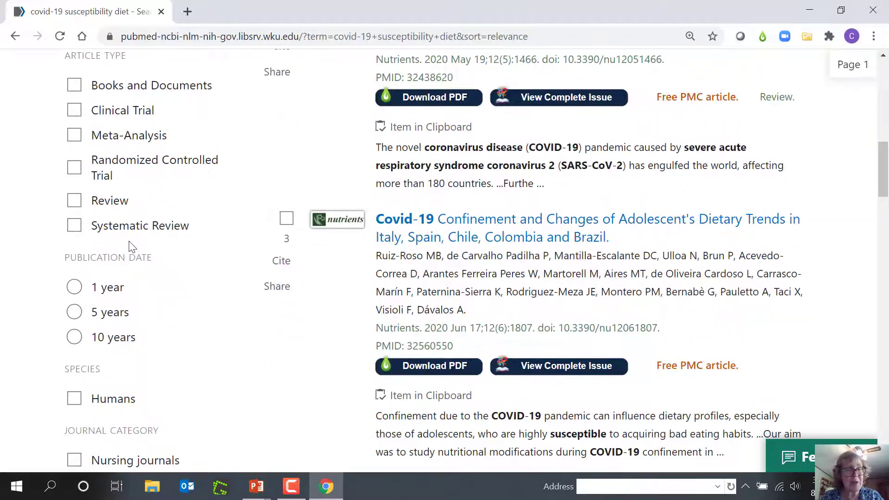
{"action": "scroll", "coordinate": [132, 246], "scroll_direction": "down", "scroll_amount": 2}
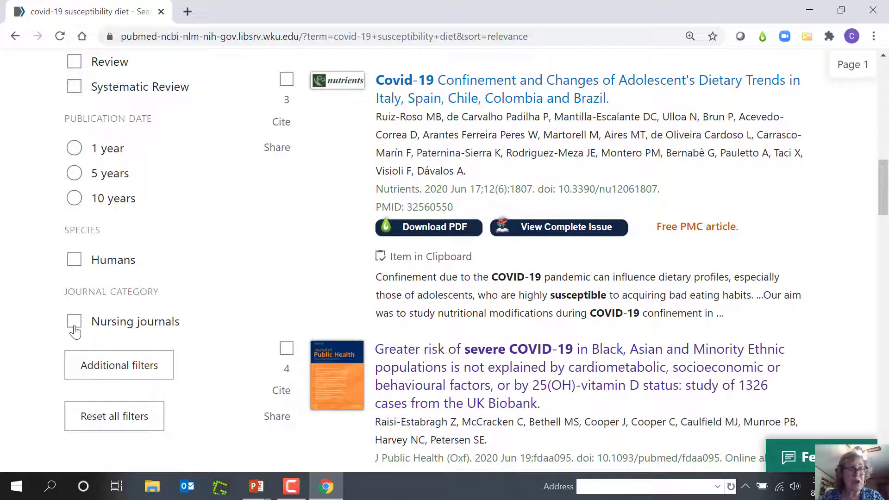
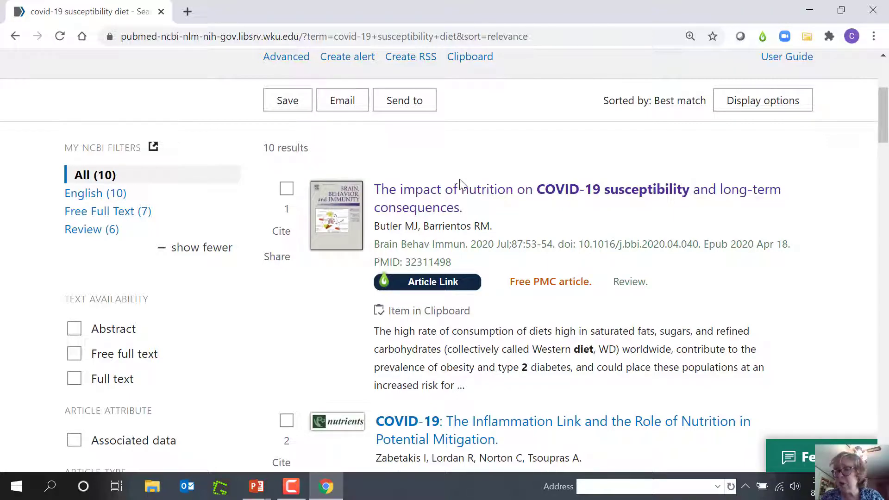
Step: Open result 7, 'Micronutrients as immunomodulatory tools for COVID-19 management', and skim its abstract page
{"action": "scroll", "coordinate": [600, 301], "scroll_direction": "down", "scroll_amount": 10}
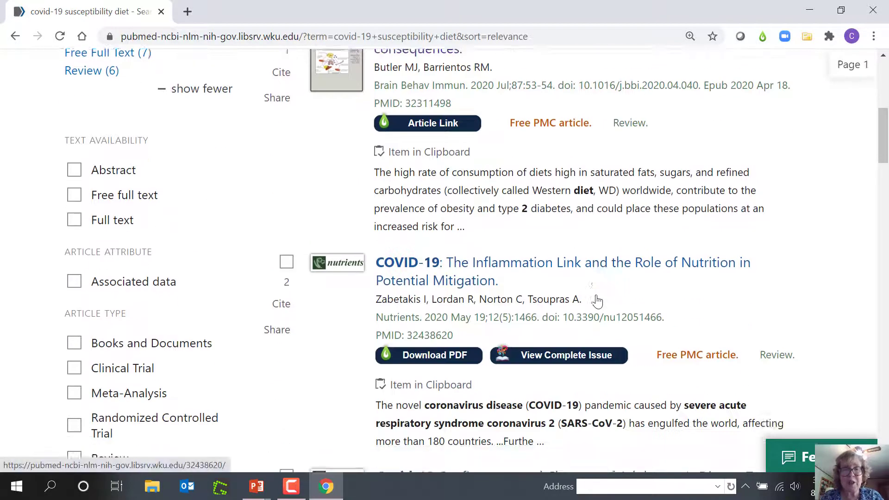
{"action": "scroll", "coordinate": [597, 301], "scroll_direction": "down", "scroll_amount": 13}
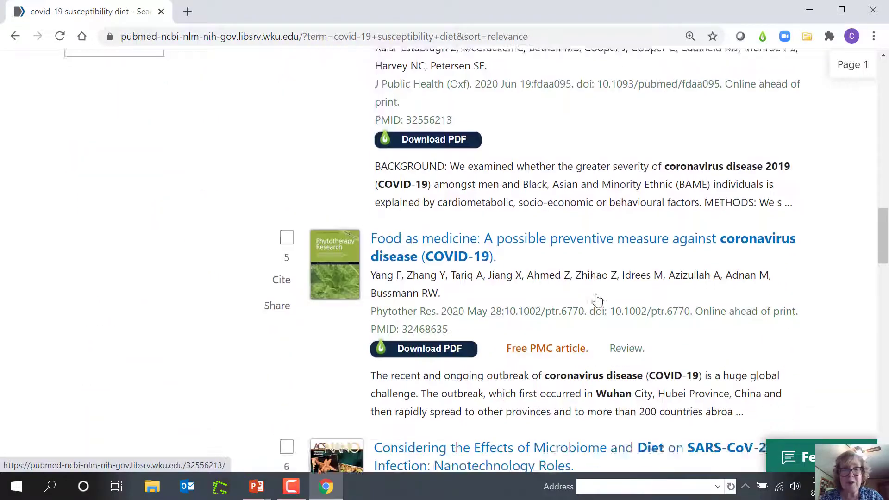
{"action": "scroll", "coordinate": [597, 301], "scroll_direction": "down", "scroll_amount": 8}
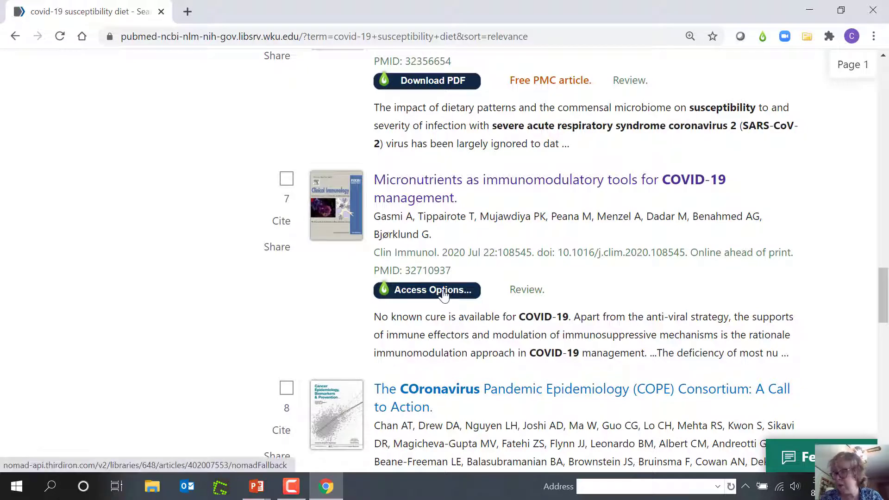
{"action": "left_click", "coordinate": [485, 183]}
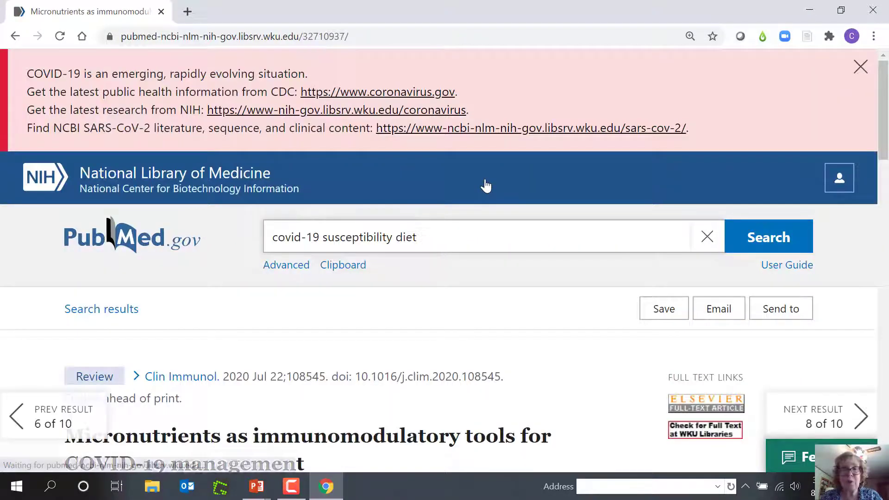
{"action": "scroll", "coordinate": [634, 291], "scroll_direction": "down", "scroll_amount": 3}
{"action": "scroll", "coordinate": [636, 292], "scroll_direction": "down", "scroll_amount": 3}
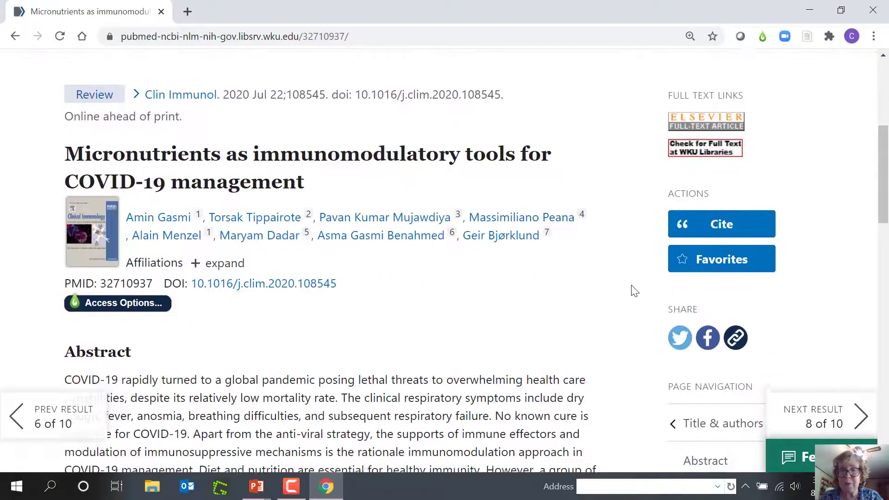
{"action": "scroll", "coordinate": [634, 292], "scroll_direction": "down", "scroll_amount": 2}
{"action": "scroll", "coordinate": [634, 292], "scroll_direction": "up", "scroll_amount": 2}
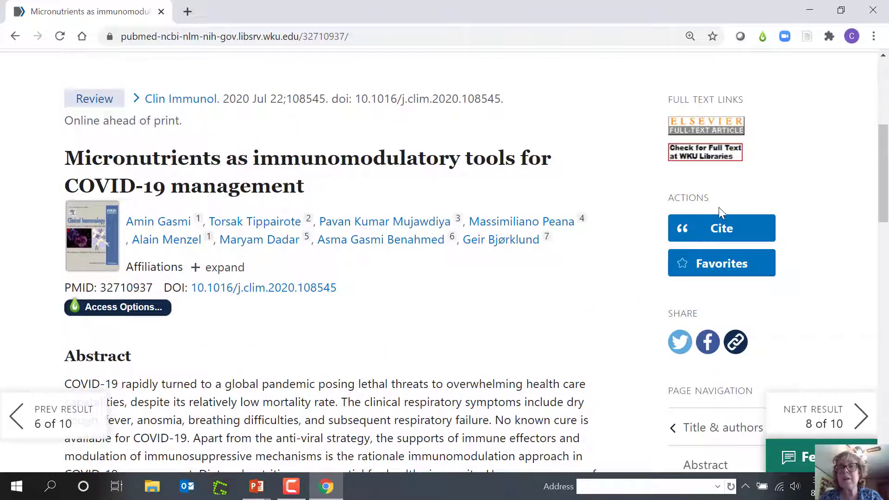
Step: Check WKU Libraries for the article's full text, then request it from Interlibrary Loan
{"action": "left_click", "coordinate": [710, 155]}
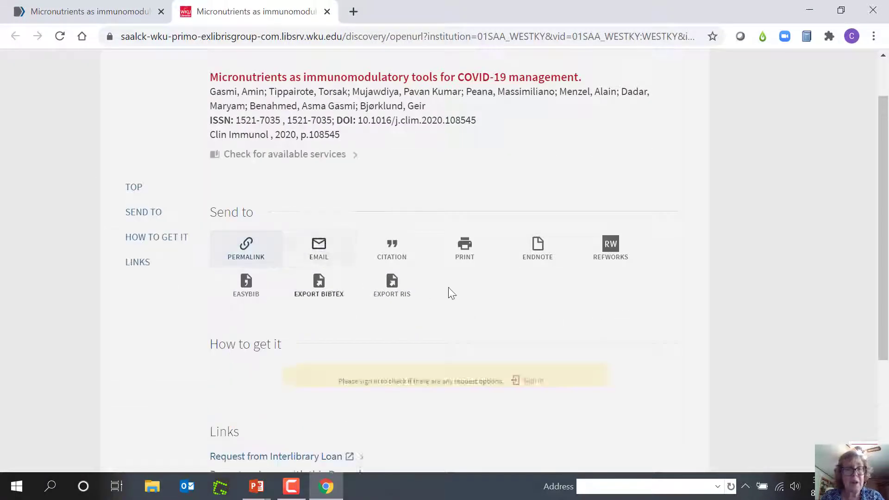
{"action": "scroll", "coordinate": [466, 280], "scroll_direction": "down", "scroll_amount": 3}
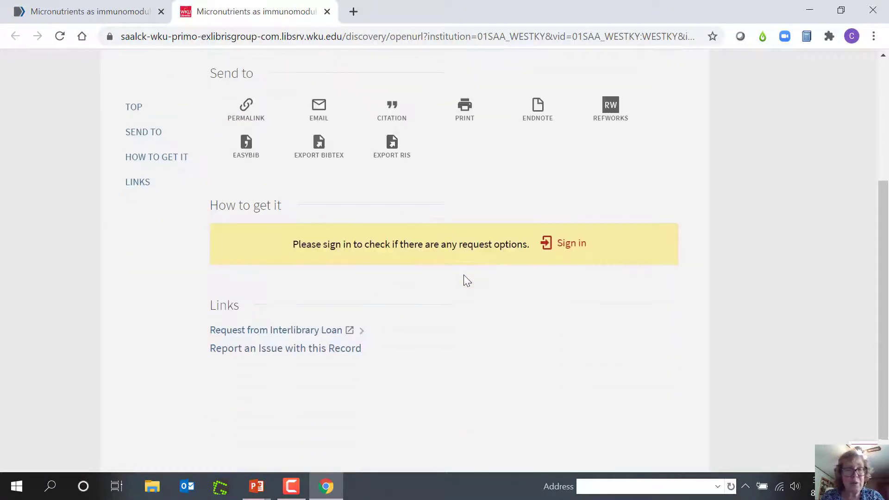
{"action": "left_click", "coordinate": [246, 330]}
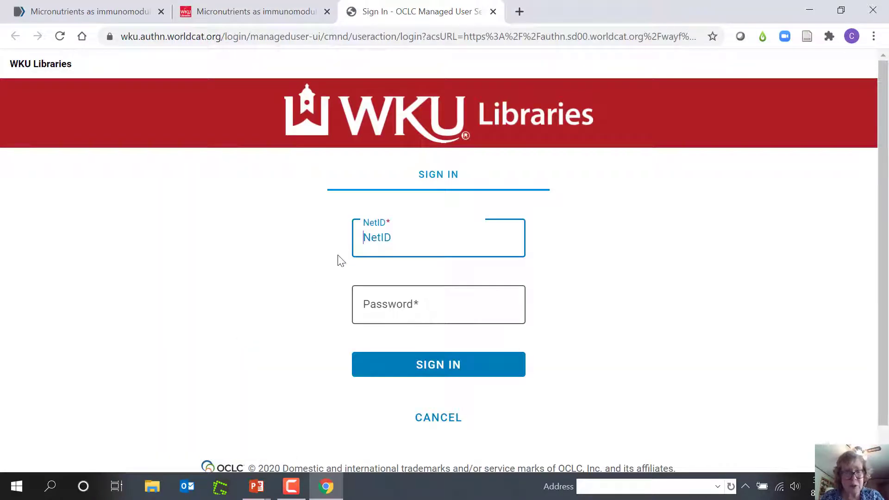
Step: Sign in to the WKU Libraries OCLC page with the library NetID and password
{"action": "type", "text": "crl49926"}
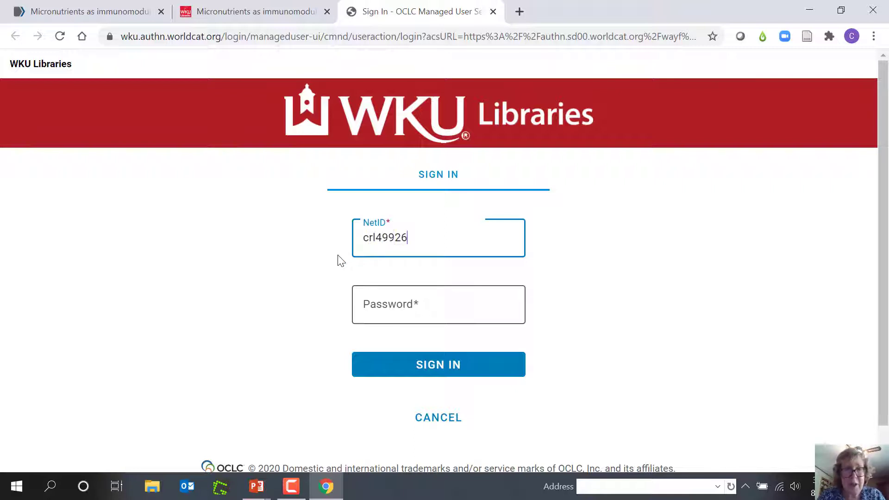
{"action": "left_click", "coordinate": [454, 303]}
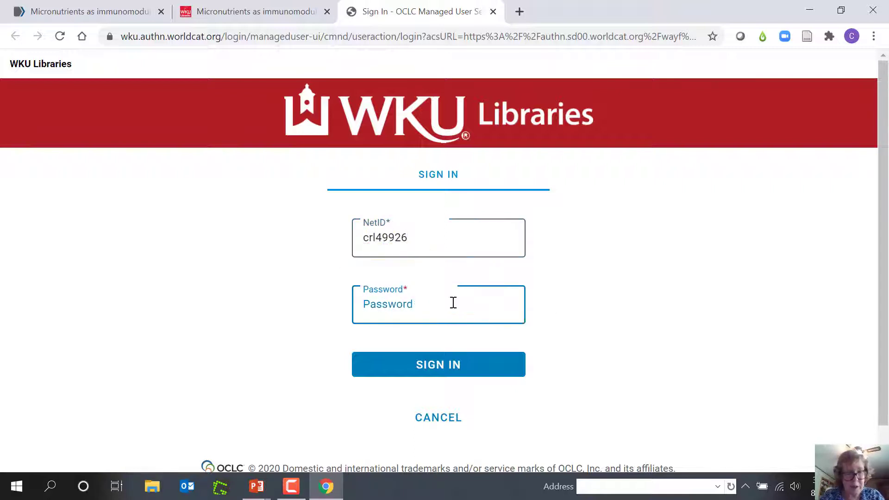
{"action": "type", "text": "••"}
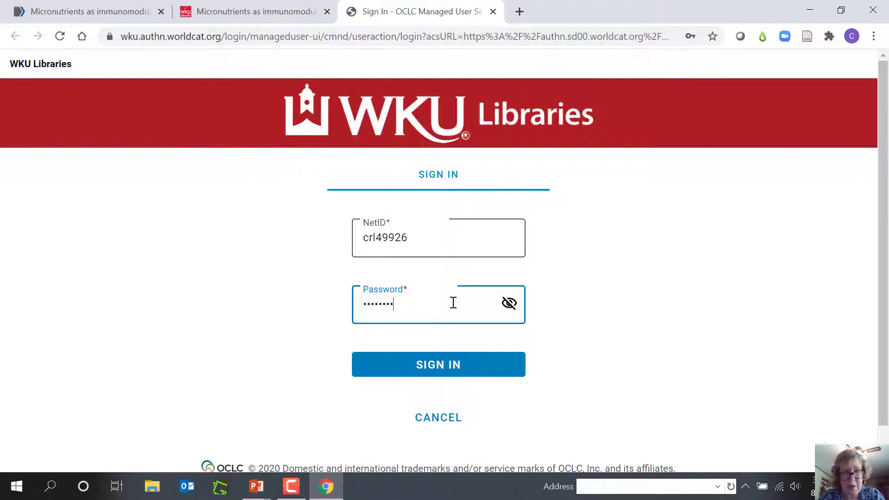
{"action": "left_click", "coordinate": [383, 372]}
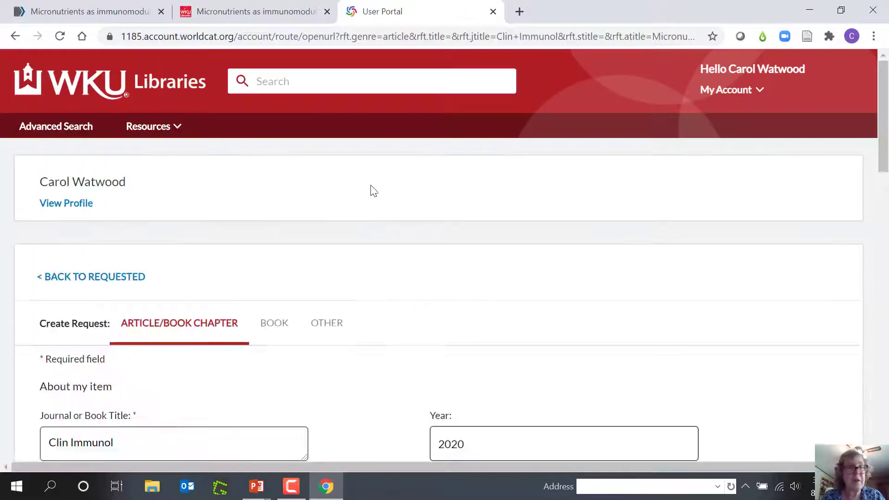
Step: Review the prefilled Clin Immunol 2020 article request, cancel it unsubmitted, and close the portal tab
{"action": "scroll", "coordinate": [475, 248], "scroll_direction": "down", "scroll_amount": 1}
{"action": "scroll", "coordinate": [477, 248], "scroll_direction": "down", "scroll_amount": 10}
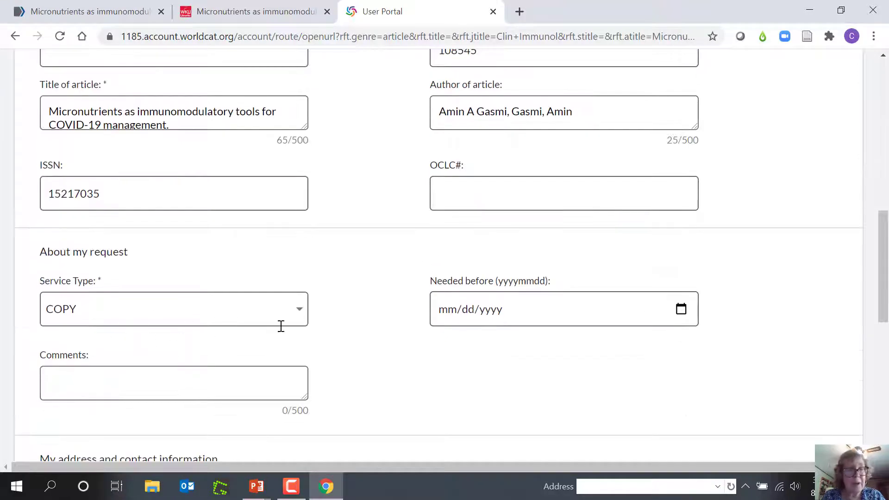
{"action": "scroll", "coordinate": [280, 325], "scroll_direction": "down", "scroll_amount": 6}
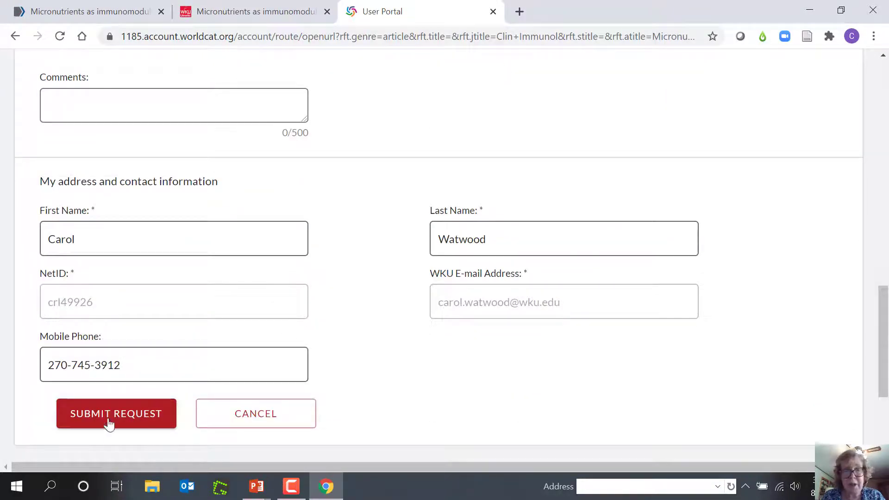
{"action": "left_click", "coordinate": [251, 421]}
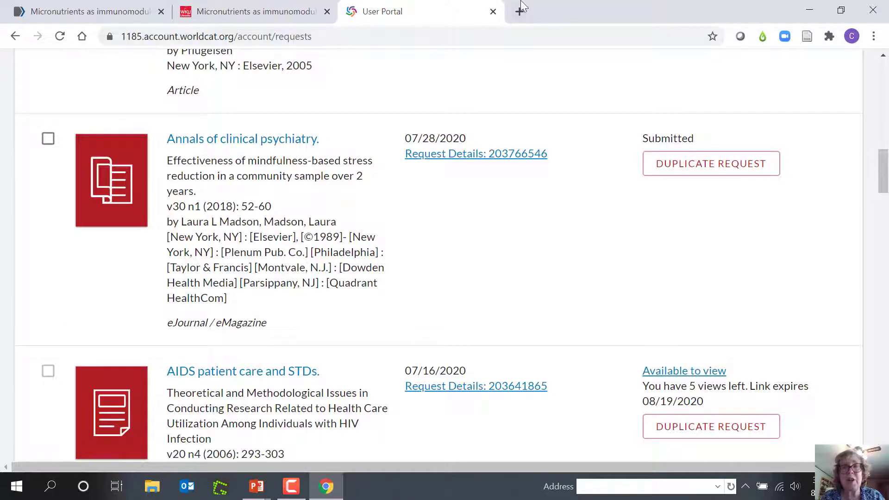
{"action": "left_click", "coordinate": [493, 12]}
{"action": "left_click", "coordinate": [493, 11]}
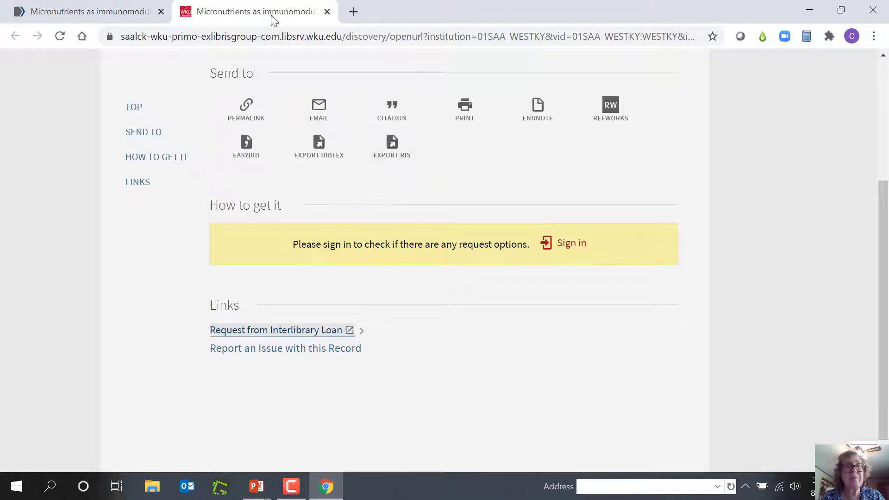
Step: Switch back to the PubMed tab and return to the top of the 10 covid-19 susceptibility diet results
{"action": "scroll", "coordinate": [273, 162], "scroll_direction": "up", "scroll_amount": 4}
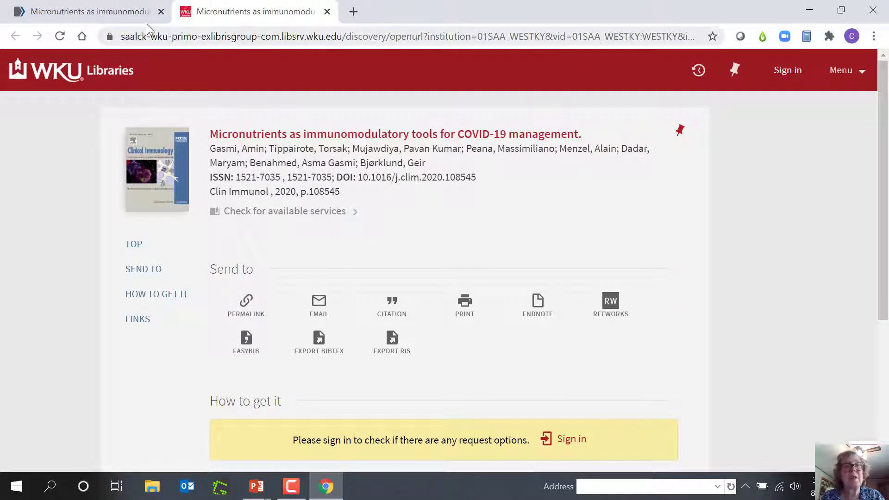
{"action": "left_click", "coordinate": [82, 15]}
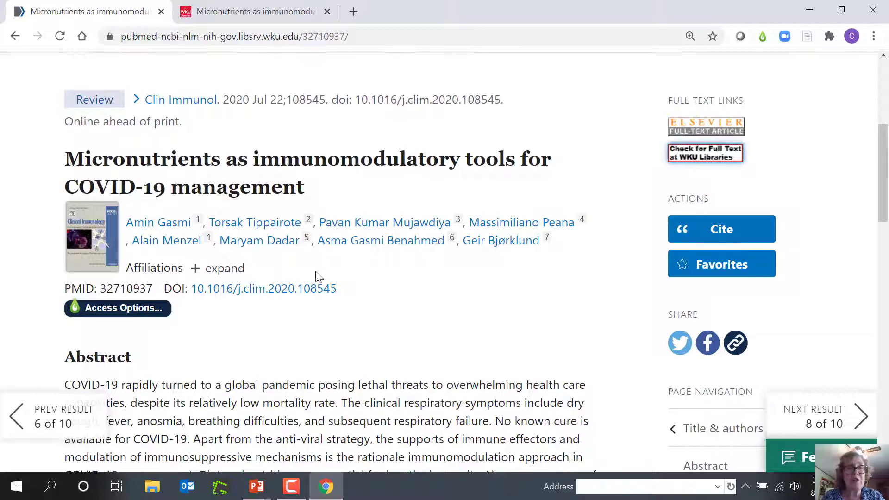
{"action": "scroll", "coordinate": [318, 277], "scroll_direction": "up", "scroll_amount": 4}
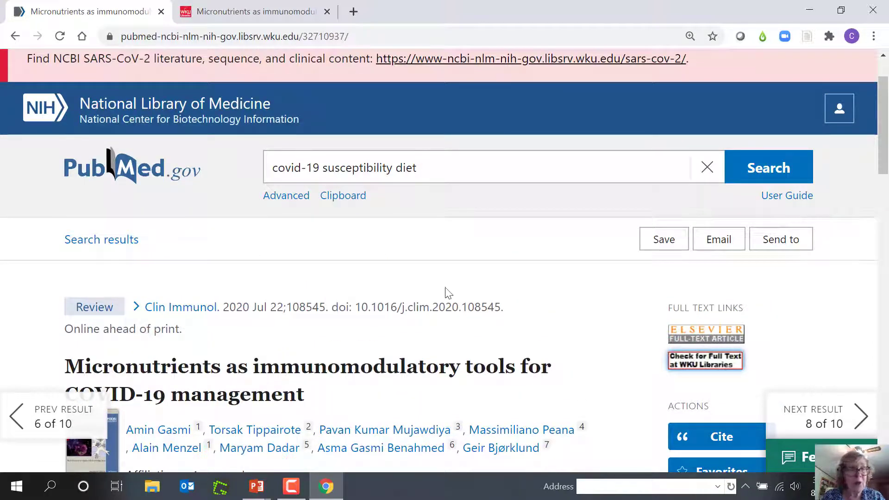
{"action": "left_click", "coordinate": [114, 242]}
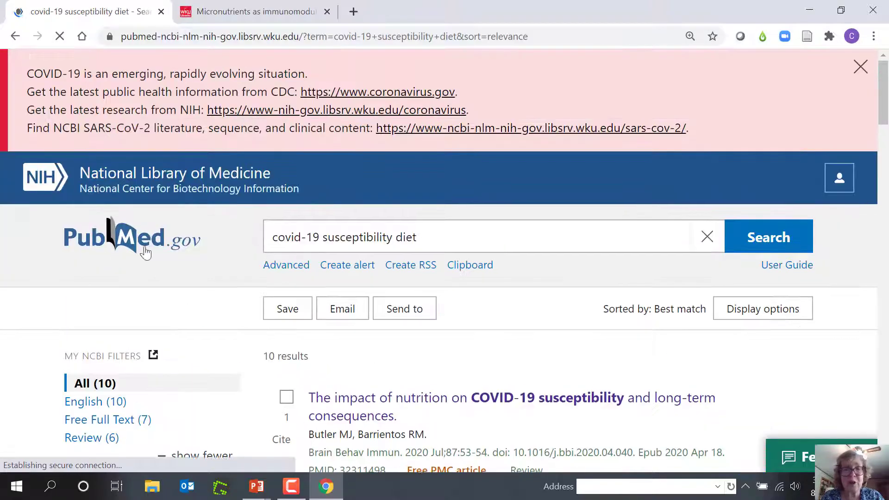
{"action": "scroll", "coordinate": [658, 315], "scroll_direction": "down", "scroll_amount": 3}
{"action": "scroll", "coordinate": [653, 313], "scroll_direction": "up", "scroll_amount": 8}
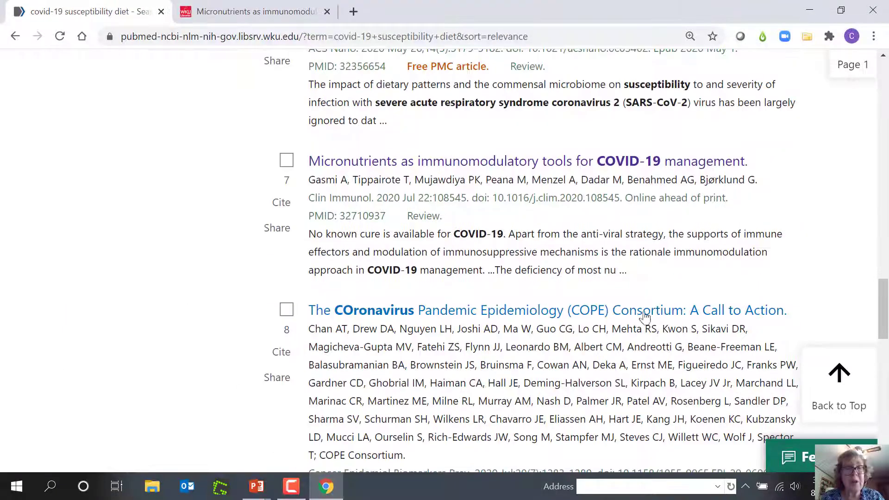
{"action": "scroll", "coordinate": [611, 273], "scroll_direction": "up", "scroll_amount": 7}
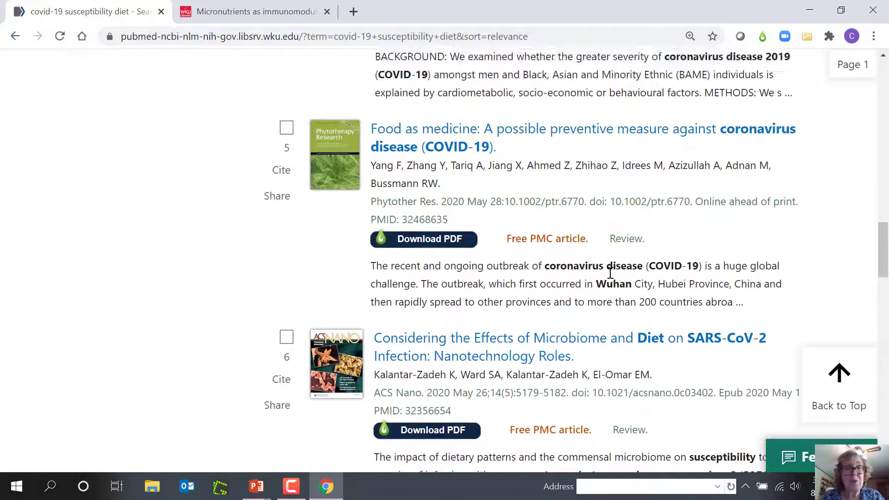
{"action": "scroll", "coordinate": [610, 273], "scroll_direction": "up", "scroll_amount": 3}
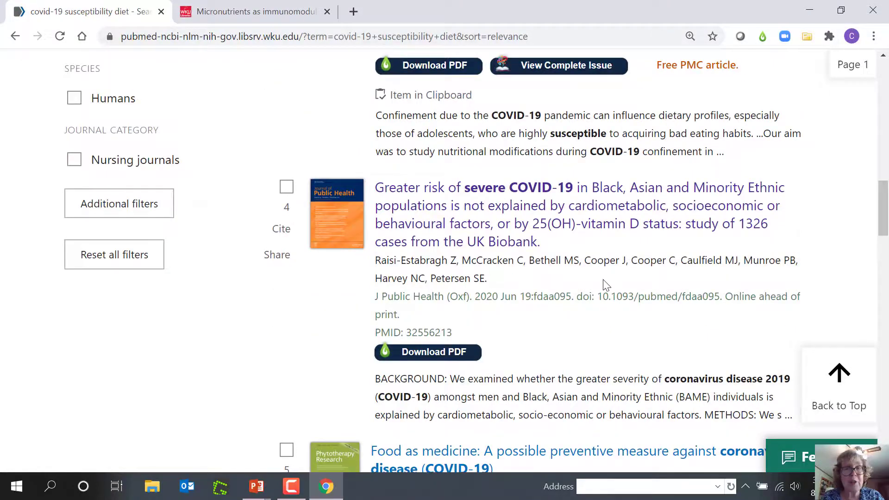
{"action": "scroll", "coordinate": [603, 280], "scroll_direction": "up", "scroll_amount": 6}
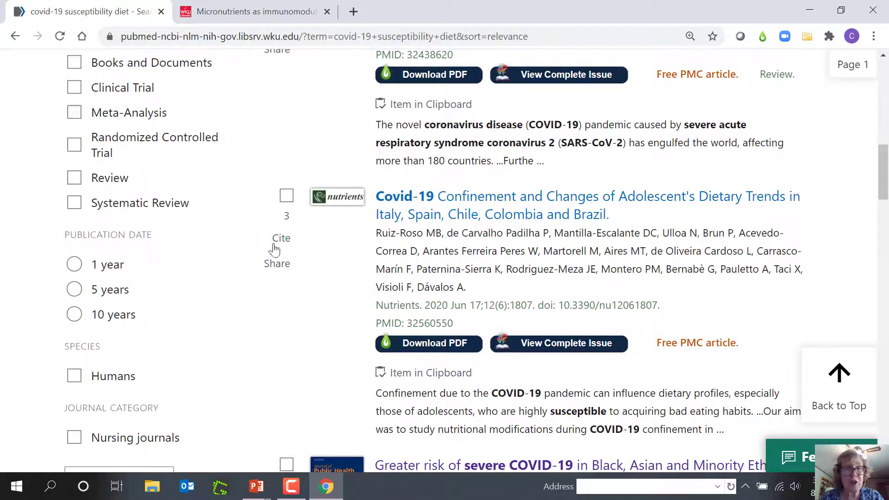
{"action": "scroll", "coordinate": [402, 232], "scroll_direction": "up", "scroll_amount": 2}
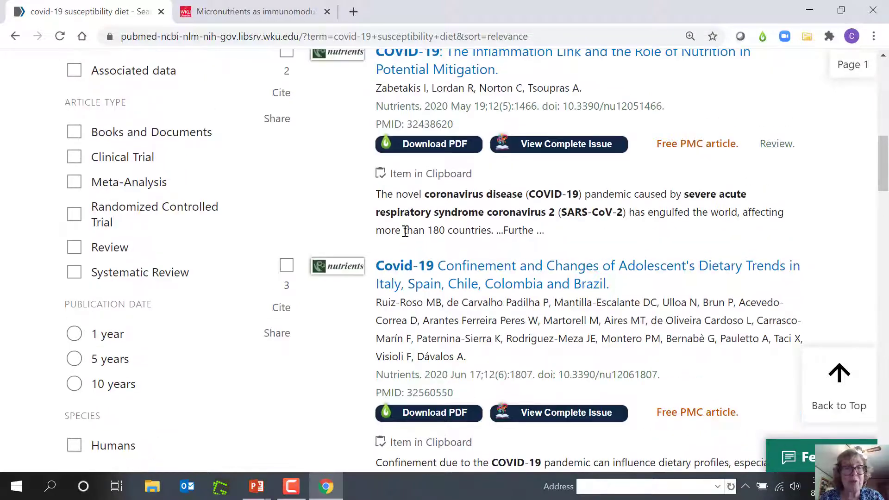
{"action": "scroll", "coordinate": [406, 231], "scroll_direction": "up", "scroll_amount": 5}
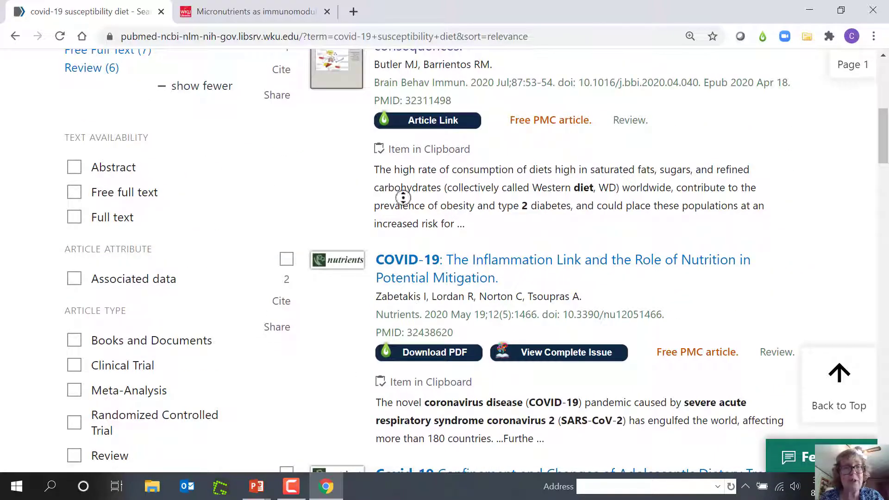
{"action": "scroll", "coordinate": [406, 185], "scroll_direction": "down", "scroll_amount": 1}
{"action": "scroll", "coordinate": [412, 194], "scroll_direction": "up", "scroll_amount": 4}
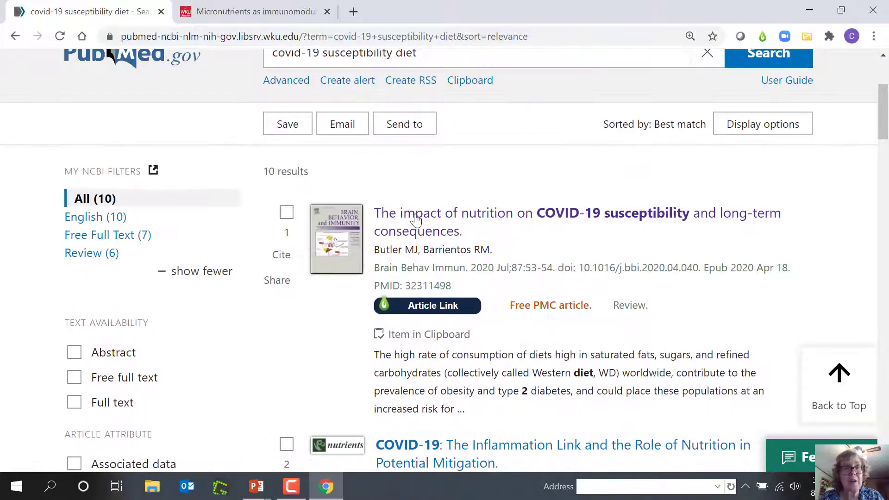
{"action": "left_click", "coordinate": [286, 215]}
{"action": "left_click", "coordinate": [414, 131]}
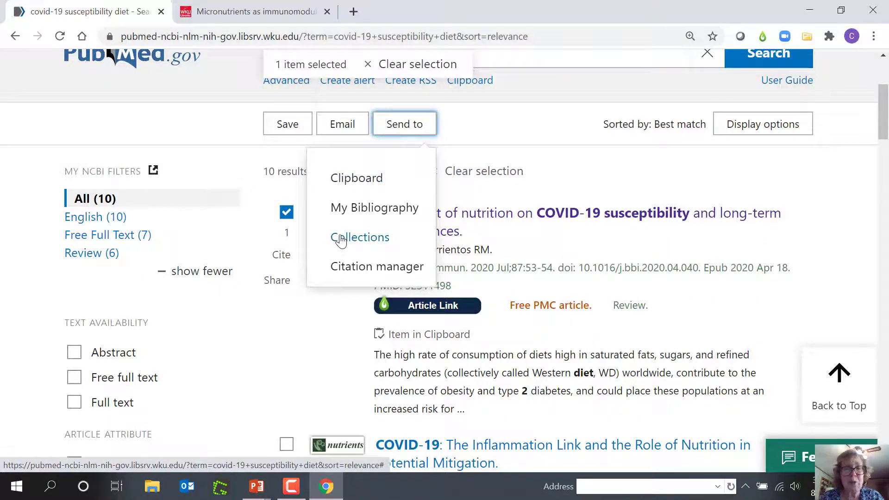
{"action": "left_click", "coordinate": [405, 124]}
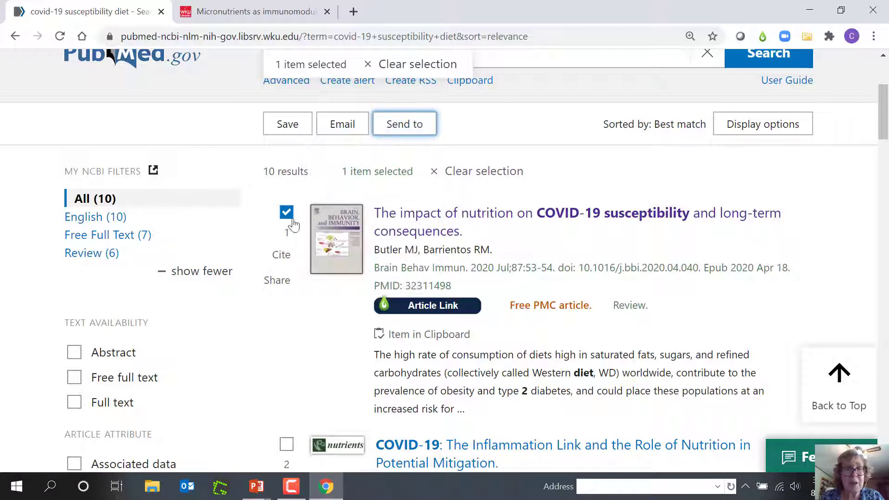
{"action": "left_click", "coordinate": [288, 214]}
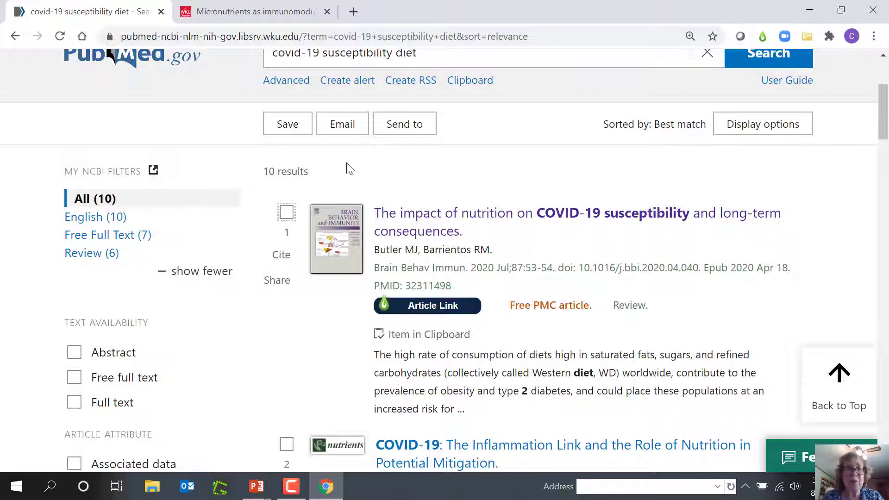
Step: Email the page's results with Format set to Abstract and Selection 'All results on this page'
{"action": "left_click", "coordinate": [342, 127]}
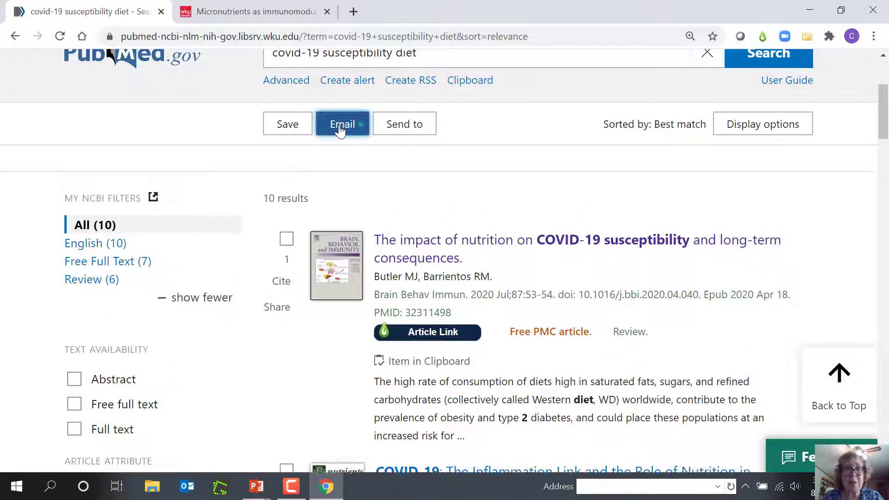
{"action": "scroll", "coordinate": [671, 260], "scroll_direction": "down", "scroll_amount": 4}
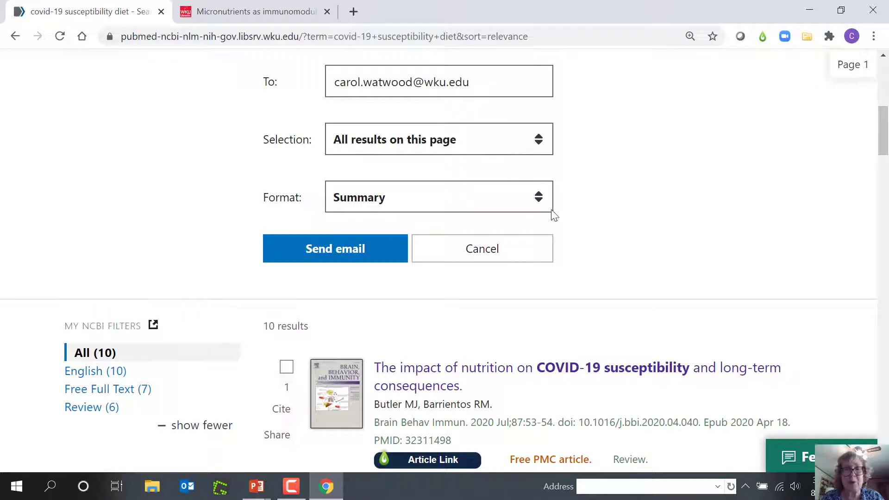
{"action": "left_click", "coordinate": [538, 200]}
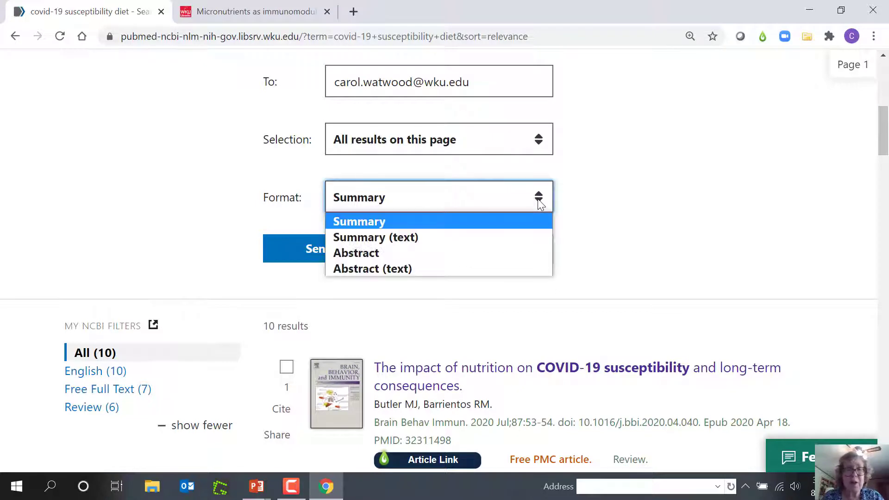
{"action": "left_click", "coordinate": [361, 253]}
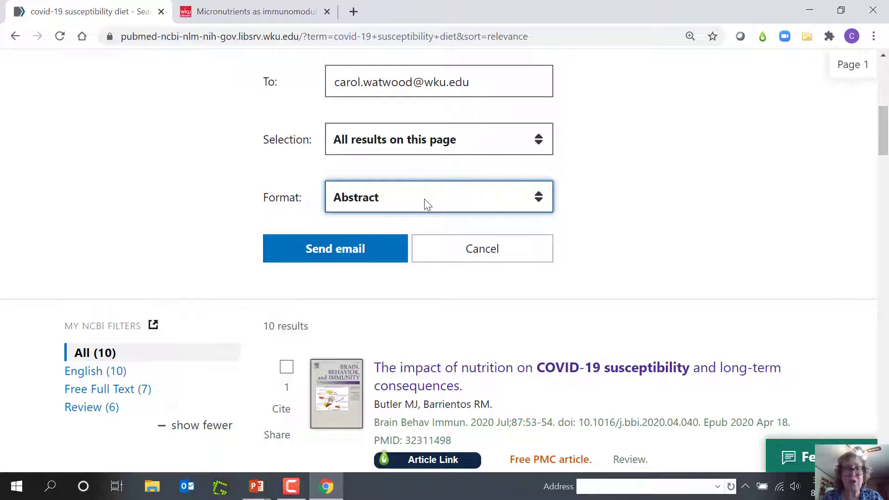
{"action": "left_click", "coordinate": [358, 255]}
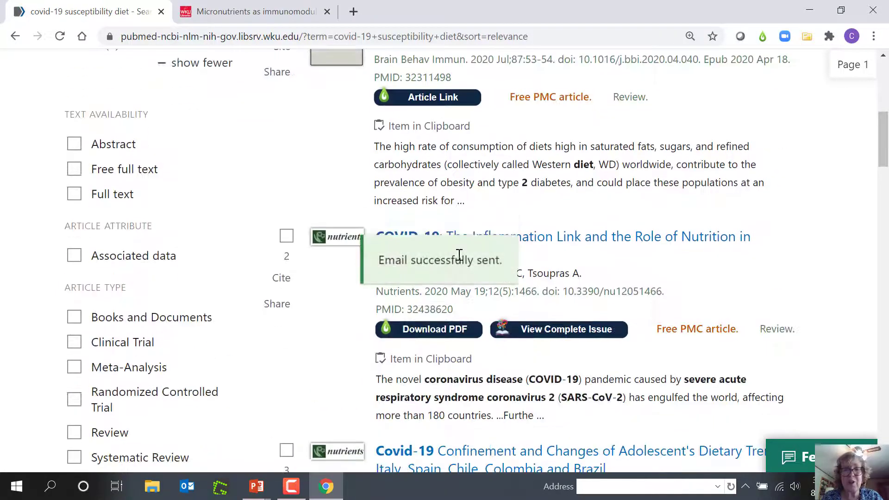
{"action": "scroll", "coordinate": [600, 189], "scroll_direction": "up", "scroll_amount": 5}
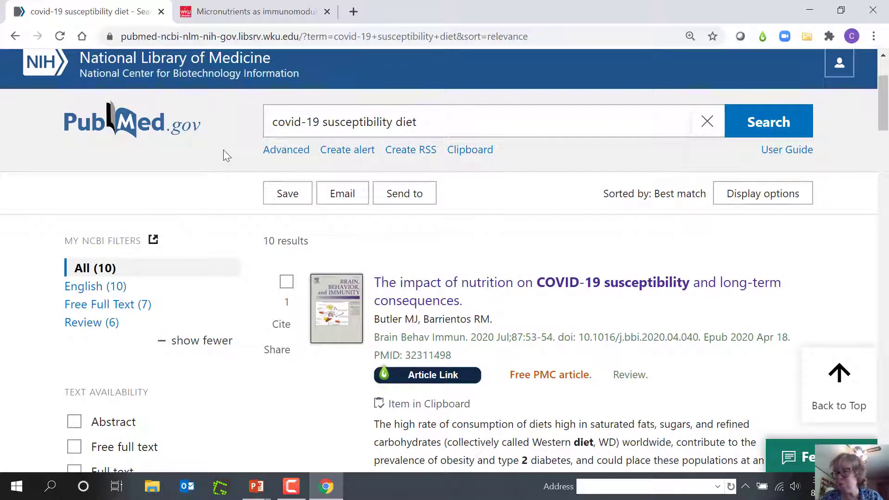
Step: Go back a page, search the web for 'google scholar', and open the scholar.google.com result
{"action": "scroll", "coordinate": [485, 159], "scroll_direction": "down", "scroll_amount": 4}
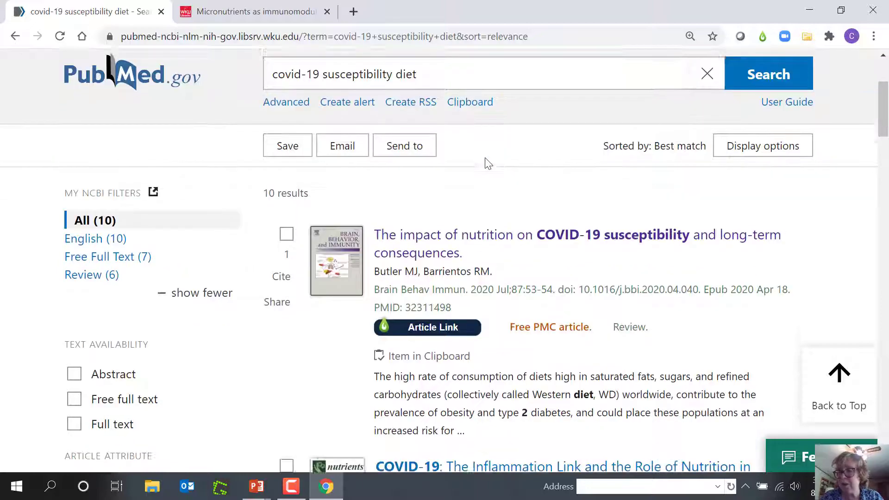
{"action": "scroll", "coordinate": [485, 158], "scroll_direction": "up", "scroll_amount": 6}
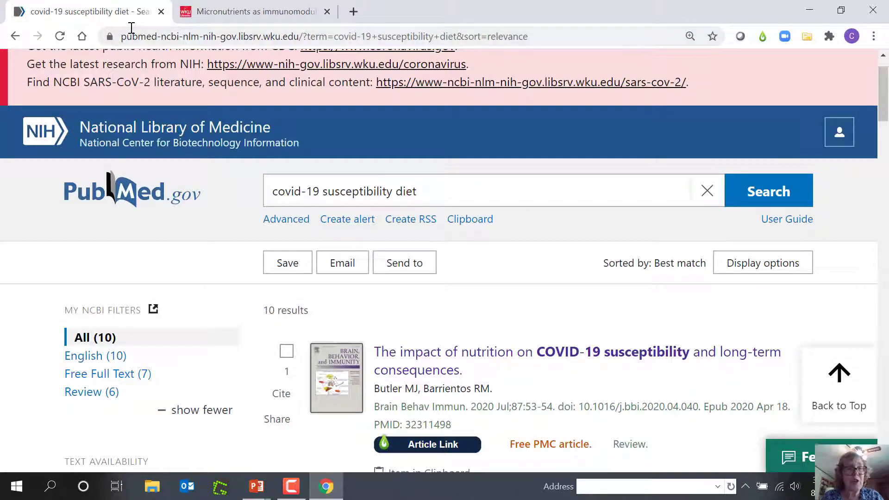
{"action": "left_click", "coordinate": [15, 37]}
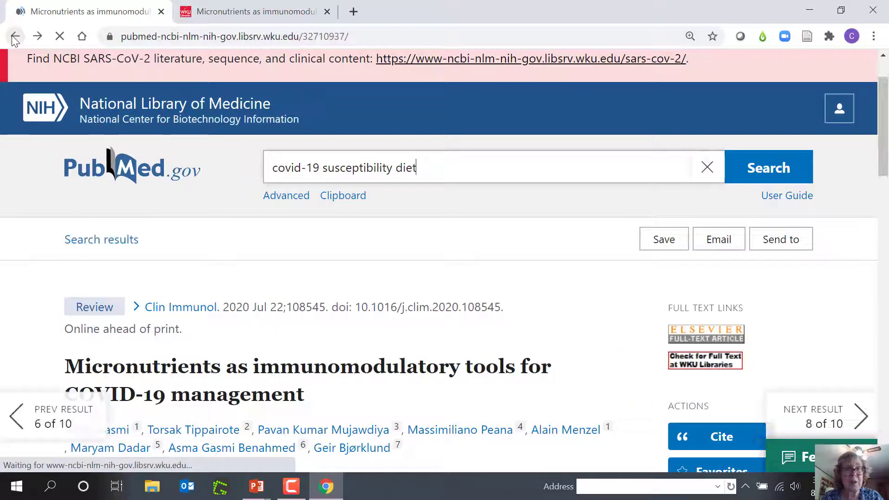
{"action": "left_click", "coordinate": [375, 36]}
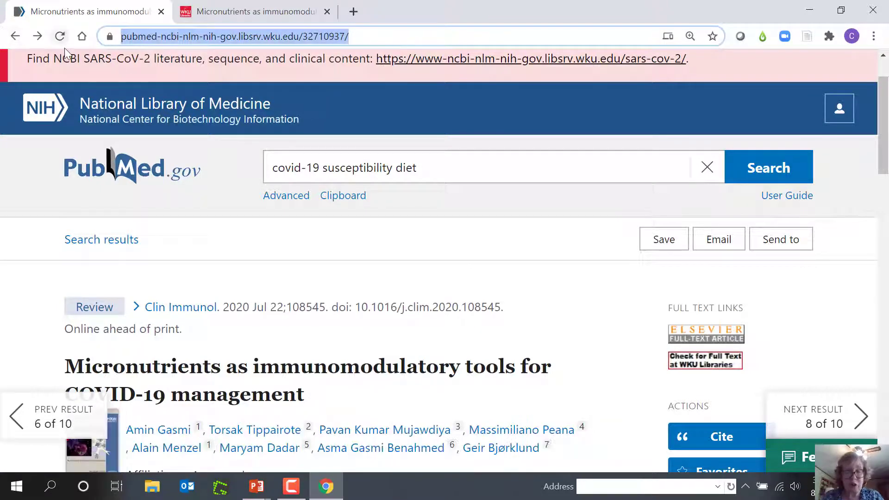
{"action": "type", "text": "google"}
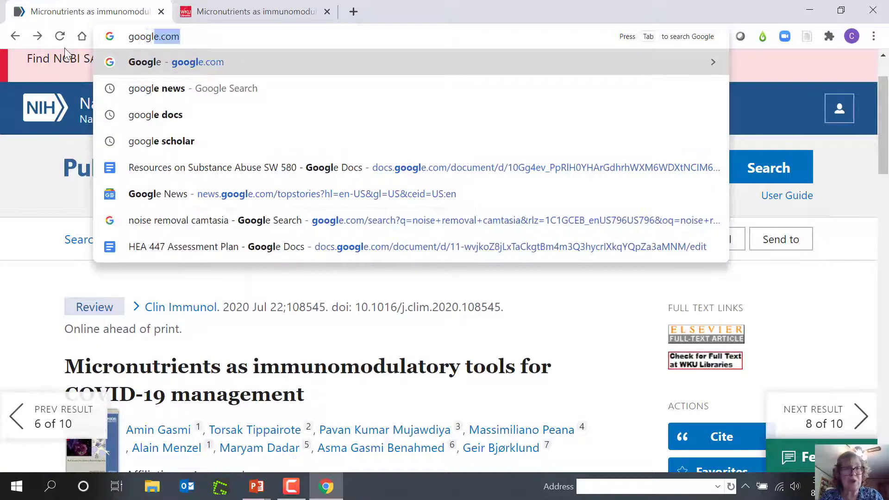
{"action": "type", "text": " scholar"}
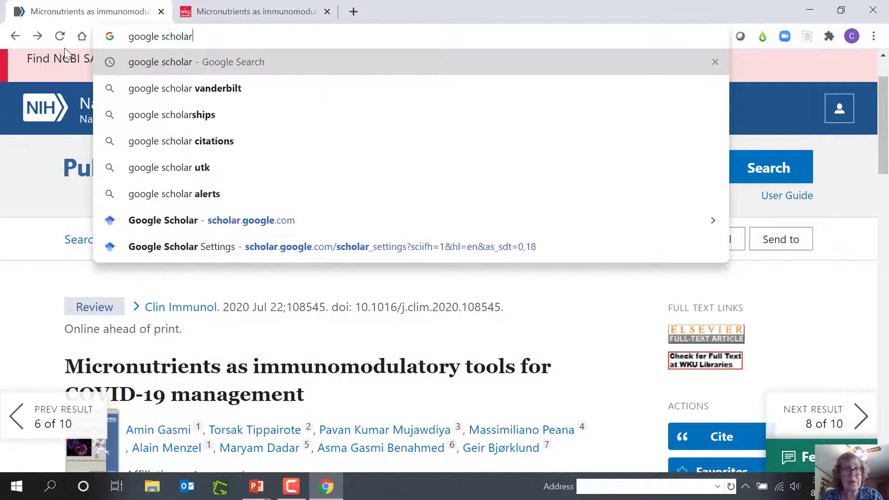
{"action": "key", "text": "Return"}
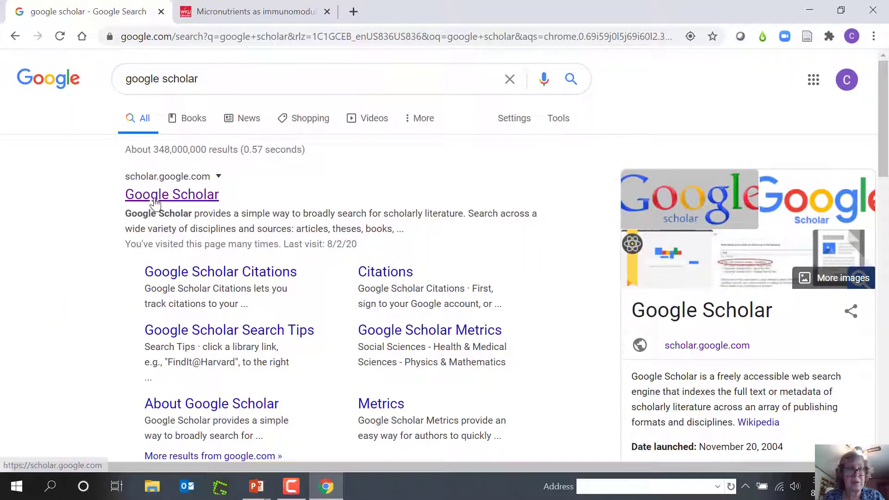
{"action": "left_click", "coordinate": [156, 199]}
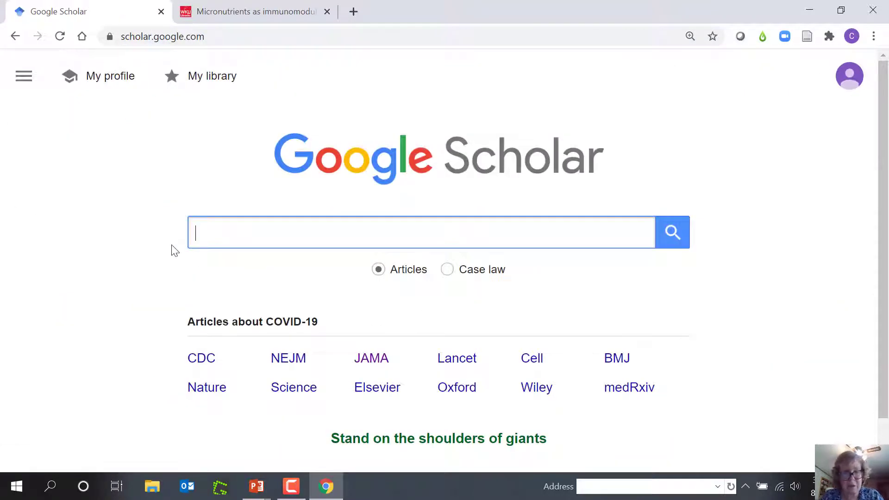
Step: Type 'covid' in Scholar and choose the 'covid-19 susceptibility diet' suggestion, getting about 25,100 results
{"action": "type", "text": "covid"}
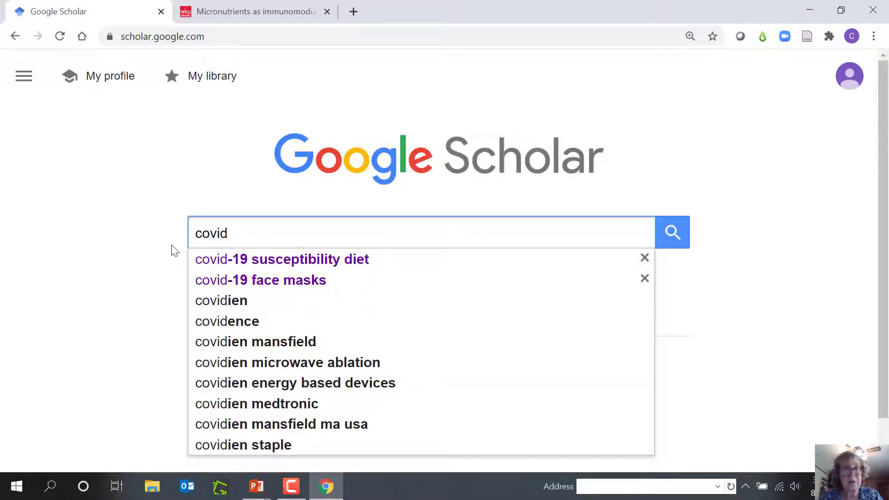
{"action": "left_click", "coordinate": [235, 259]}
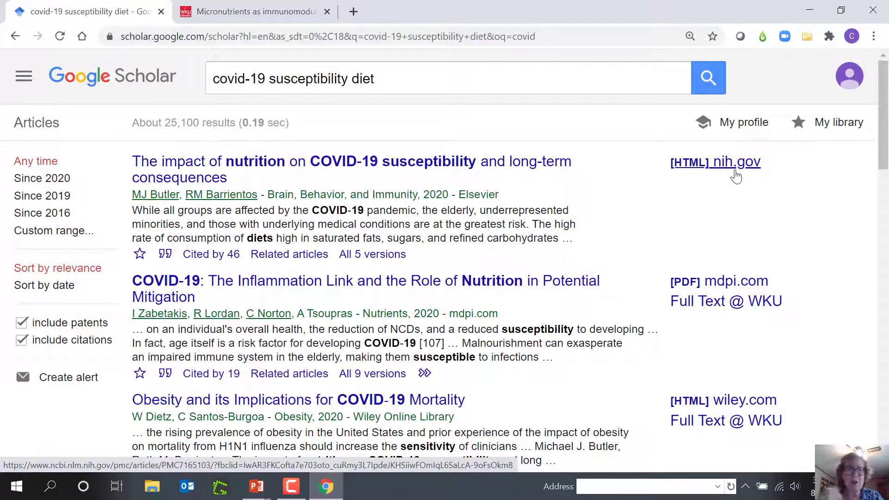
Step: Close Scholar, then open the Hospitality Management, Nutrition, & Dietetics guide under WKU Research Guides' Applied Human Sciences
{"action": "left_click", "coordinate": [161, 11]}
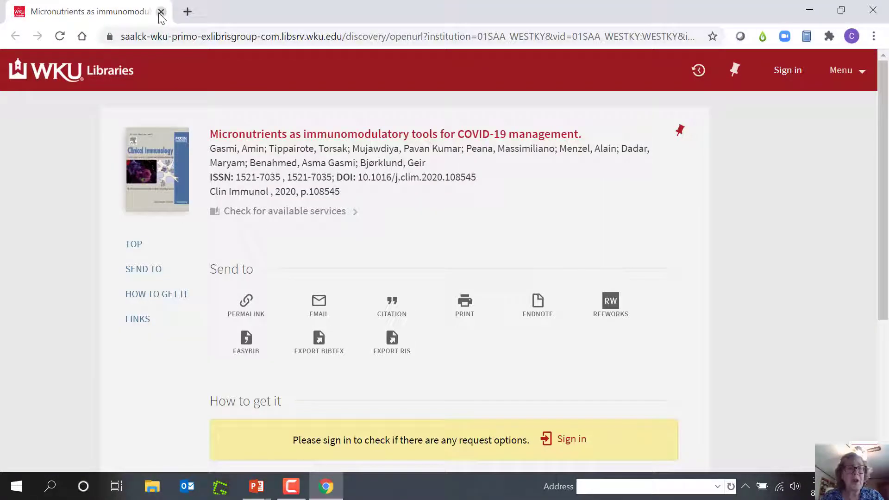
{"action": "left_click", "coordinate": [116, 77]}
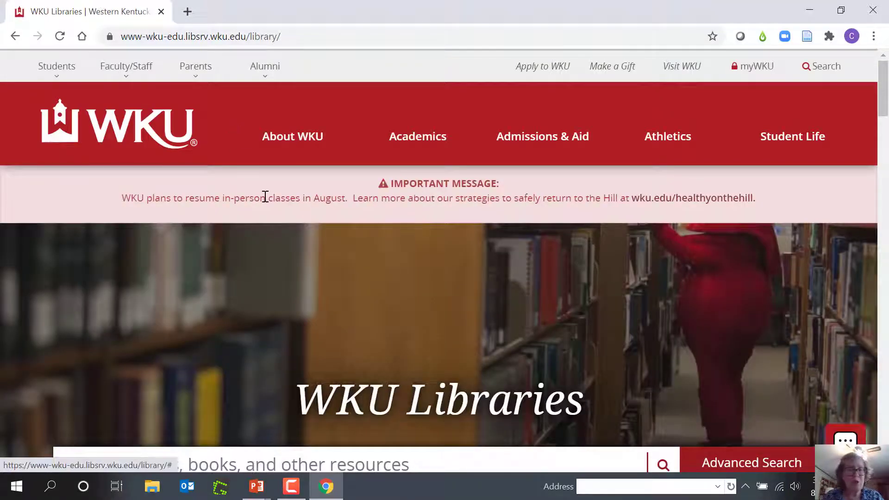
{"action": "scroll", "coordinate": [438, 273], "scroll_direction": "down", "scroll_amount": 3}
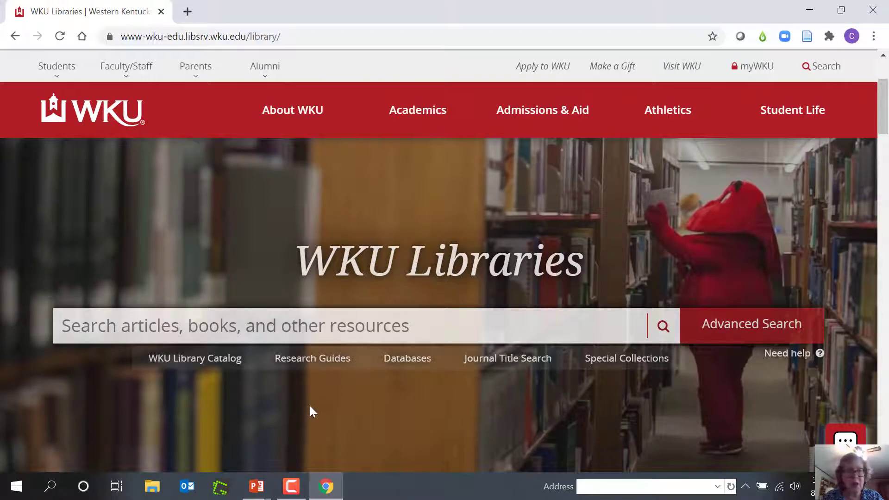
{"action": "left_click", "coordinate": [312, 359]}
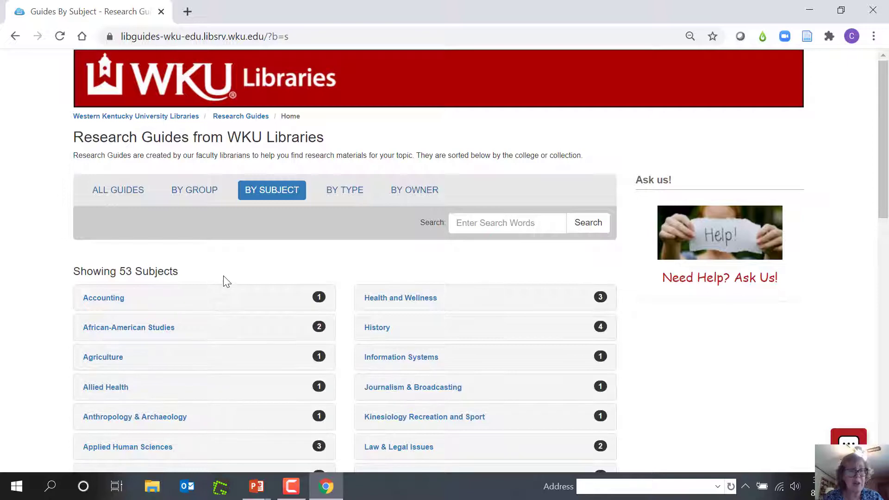
{"action": "scroll", "coordinate": [223, 281], "scroll_direction": "down", "scroll_amount": 1}
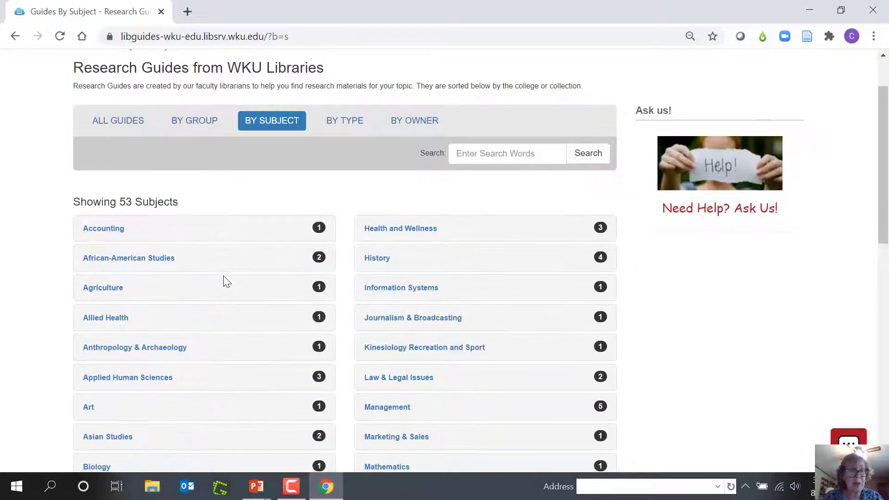
{"action": "left_click", "coordinate": [123, 378]}
{"action": "scroll", "coordinate": [281, 311], "scroll_direction": "down", "scroll_amount": 3}
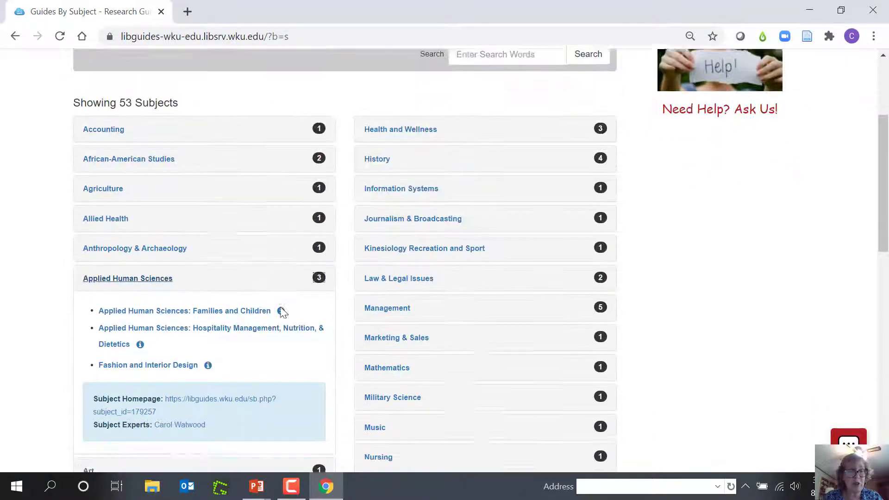
{"action": "left_click", "coordinate": [248, 288]}
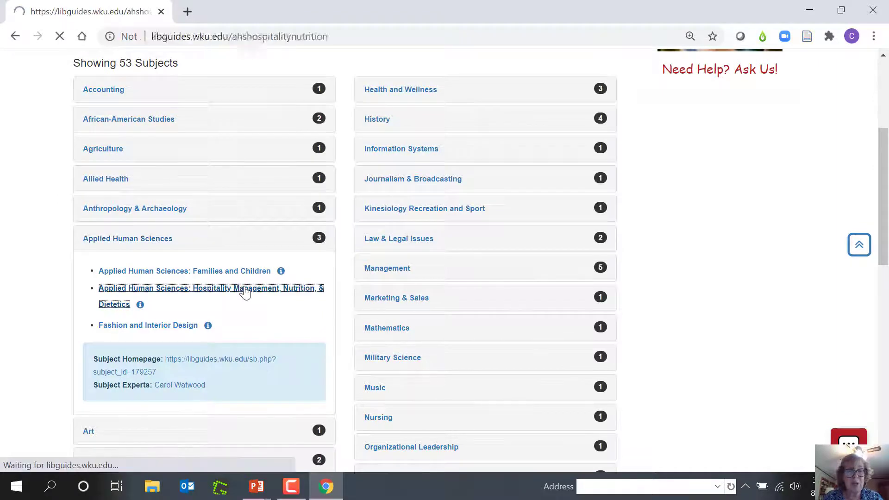
{"action": "scroll", "coordinate": [562, 314], "scroll_direction": "down", "scroll_amount": 1}
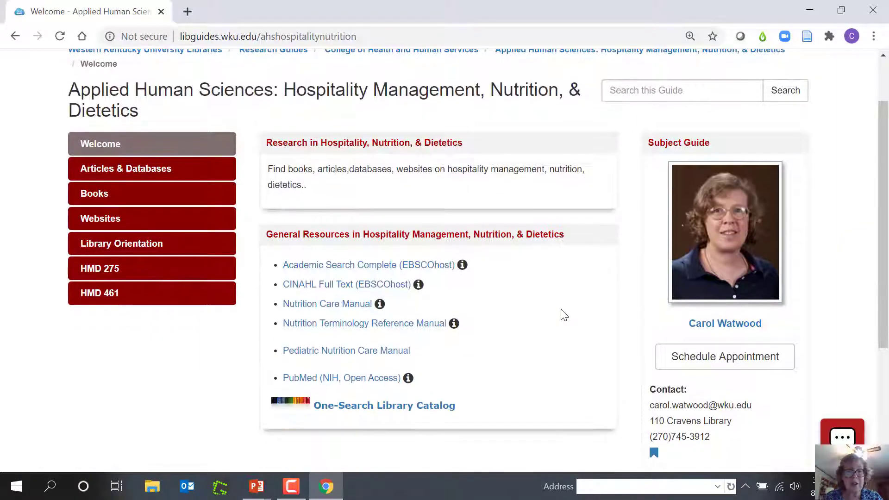